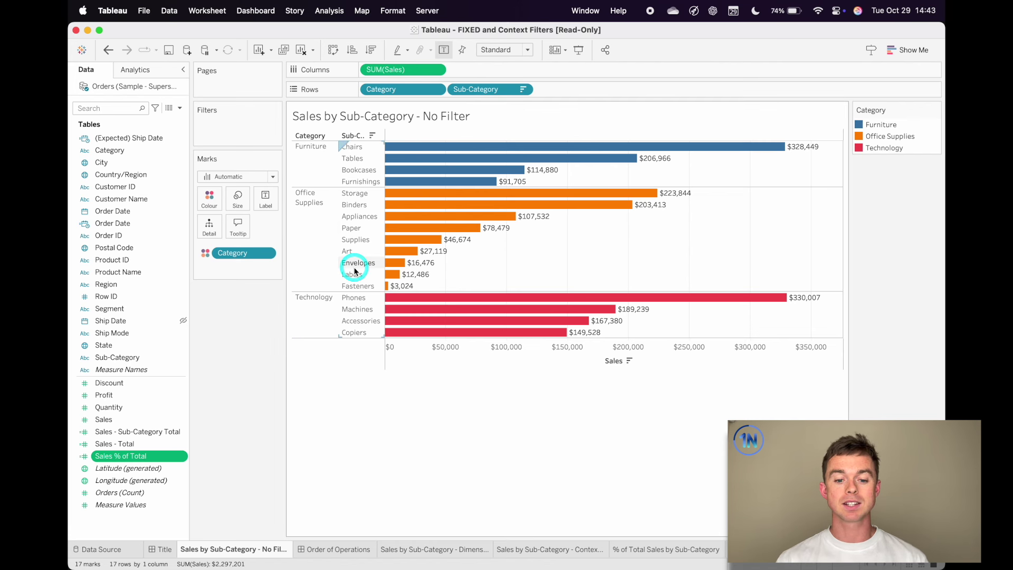
Draw an on-screen annotation box around the Sub-Category labels
mouse_move(458, 149)
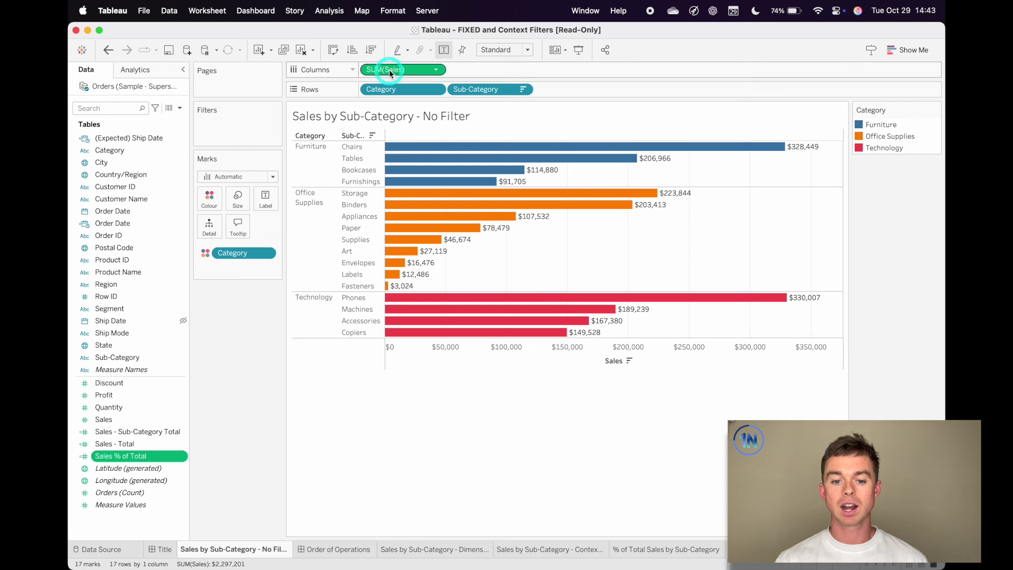
mouse_move(436, 213)
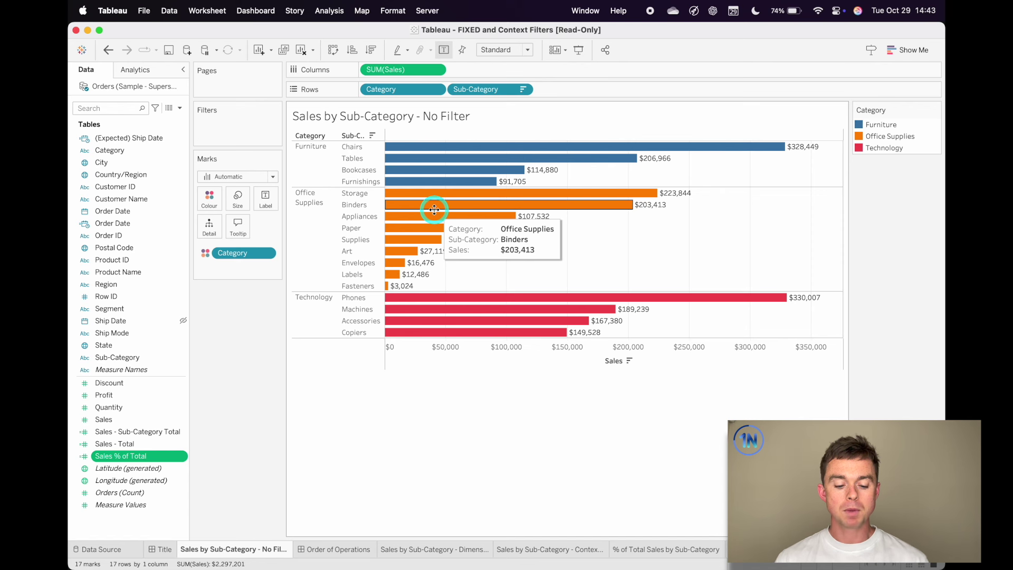
key(alt+shift+a)
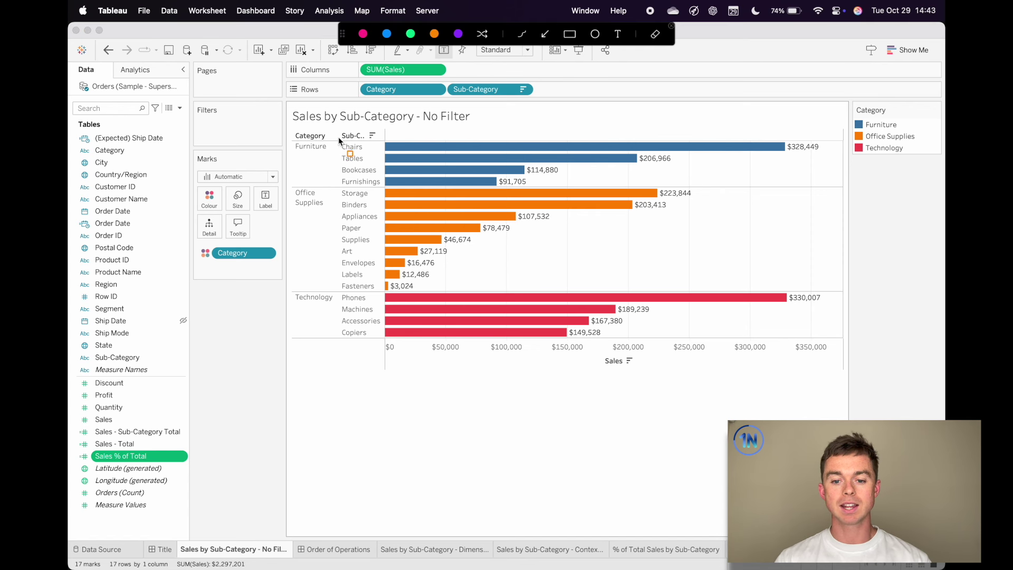
mouse_move(319, 133)
mouse_down()
mouse_move(352, 269)
mouse_move(351, 342)
mouse_up()
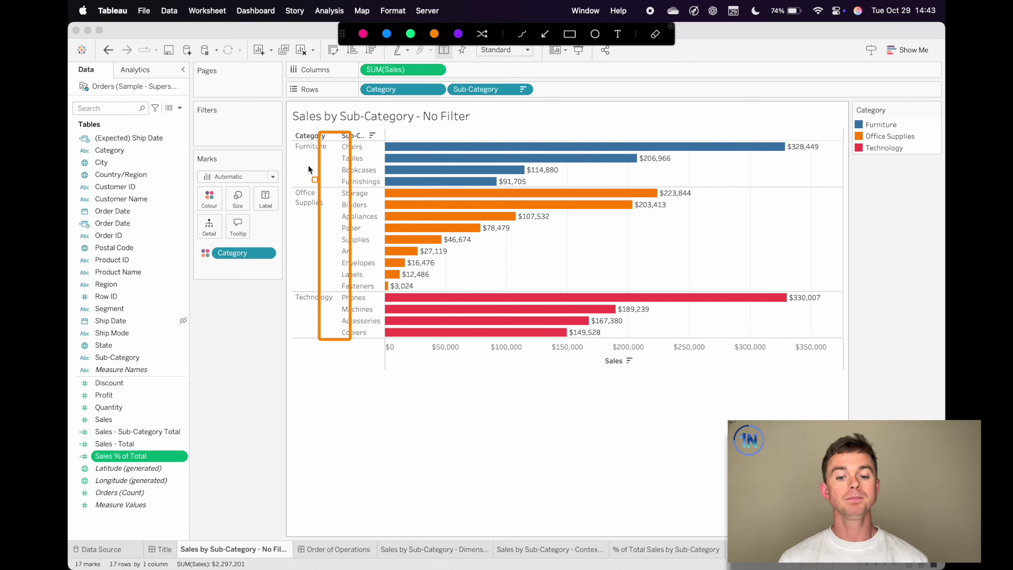
key(Escape)
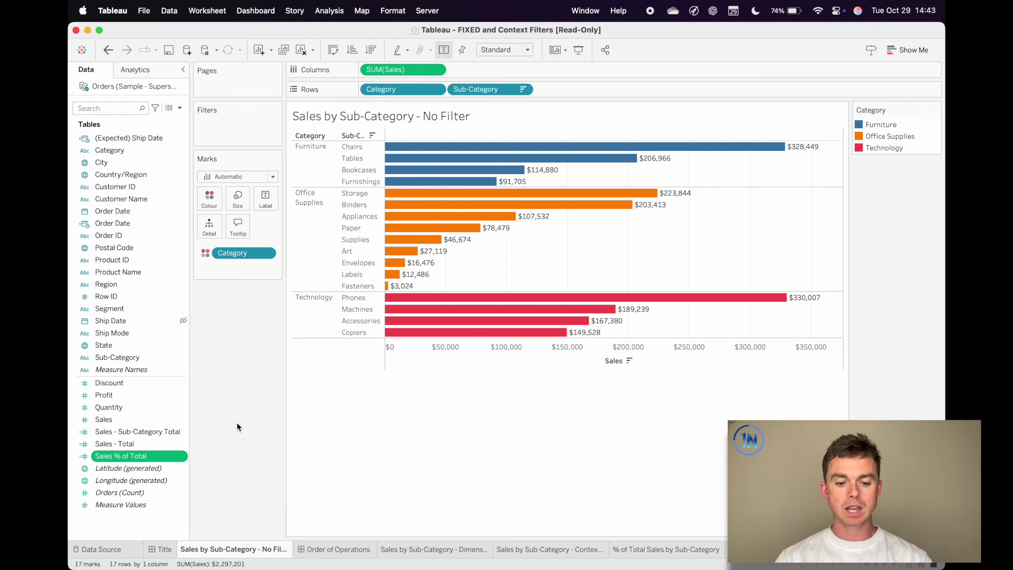
Try Sales as a discrete row field ahead of Sub-Category, then remove it from Rows
click(108, 419)
drag(115, 421, 575, 90)
right_click(575, 90)
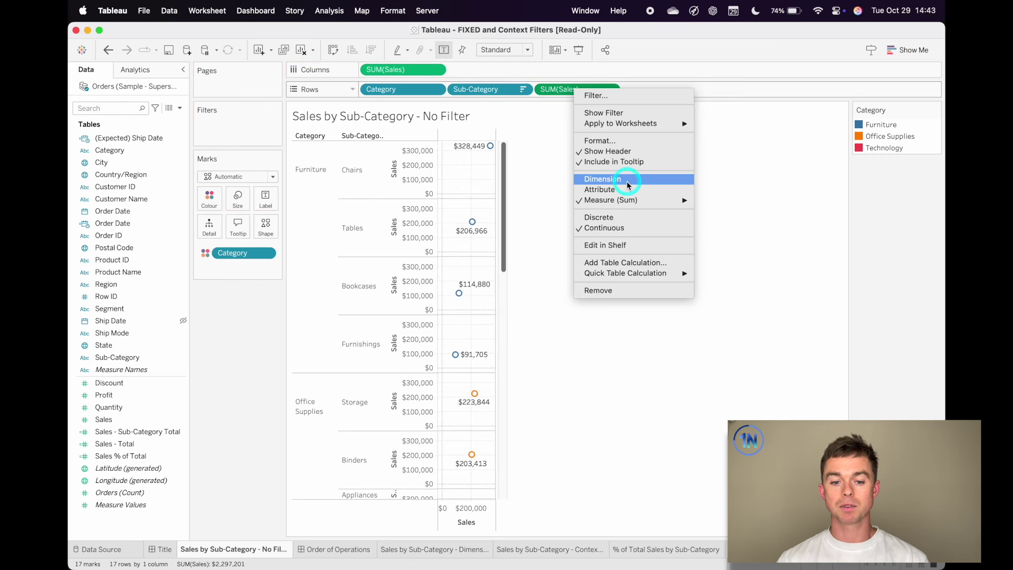
click(619, 220)
drag(578, 89, 449, 89)
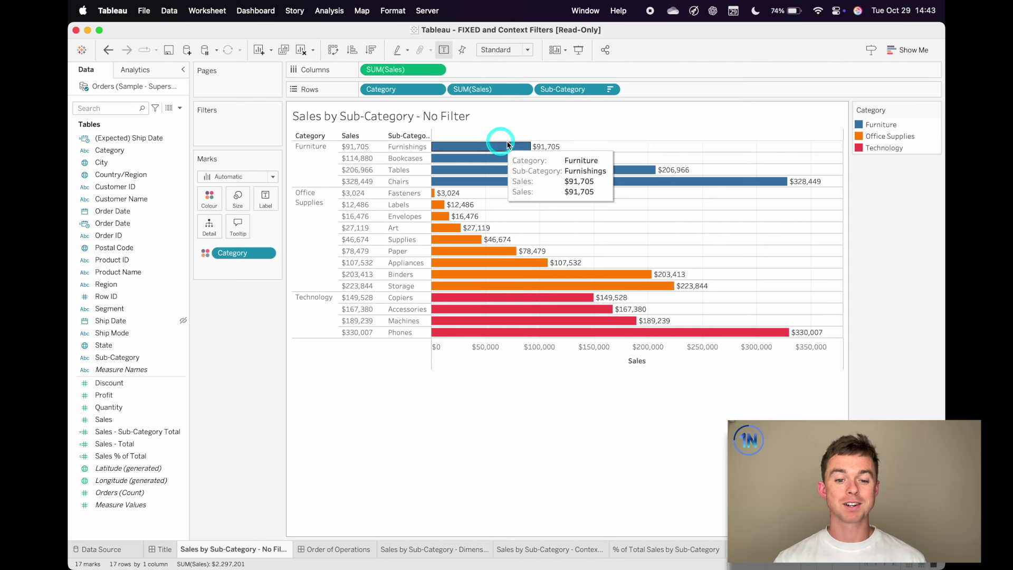
drag(476, 90, 364, 91)
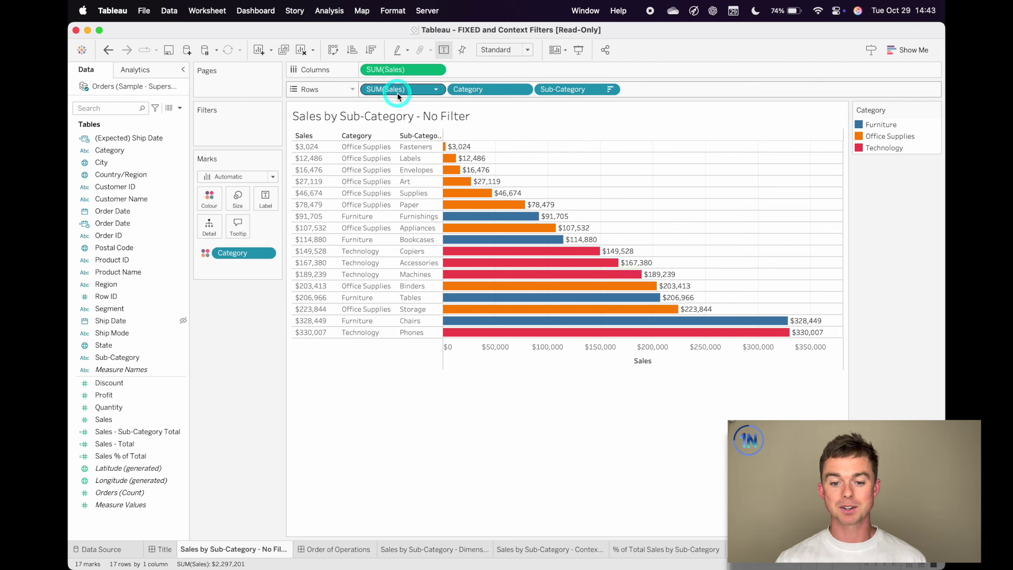
drag(388, 90, 235, 342)
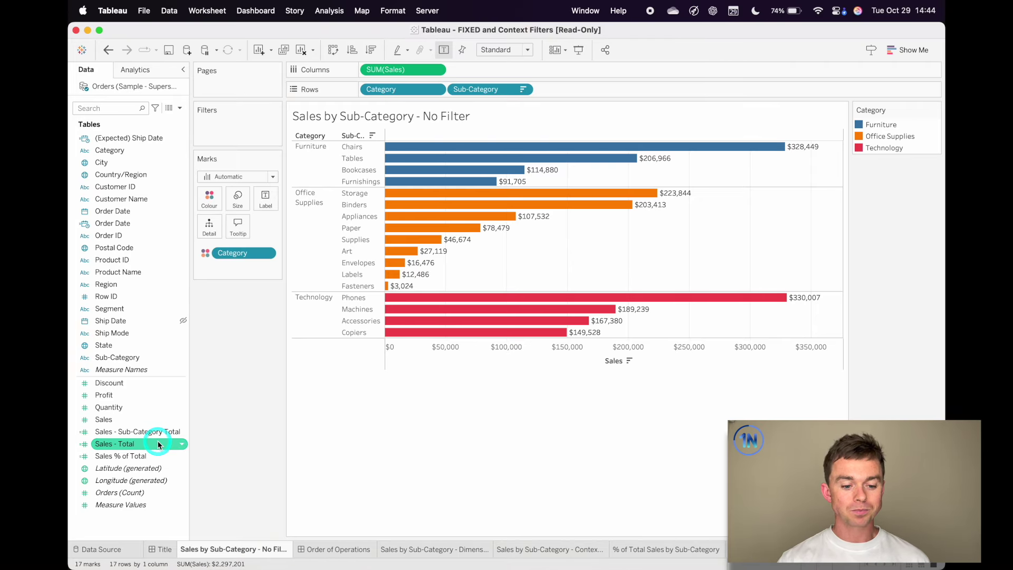
Review the FIXED formula of the Sales - Total calculation
right_click(158, 445)
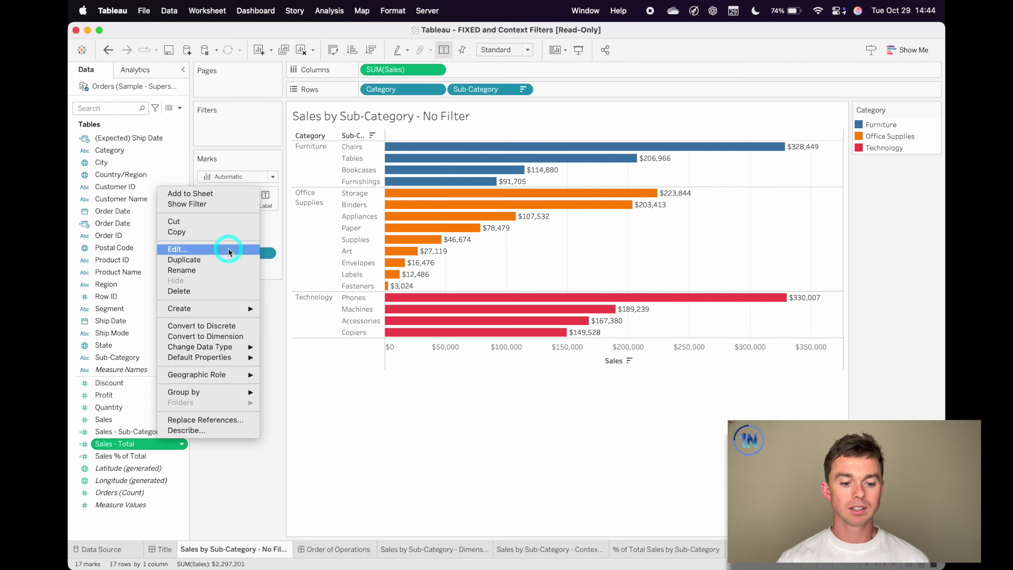
click(190, 249)
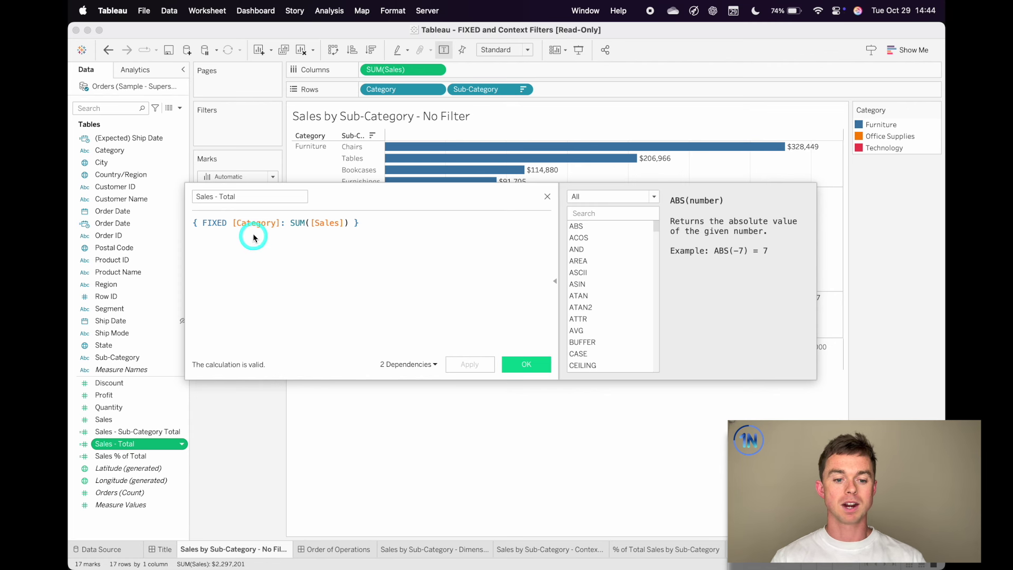
click(526, 363)
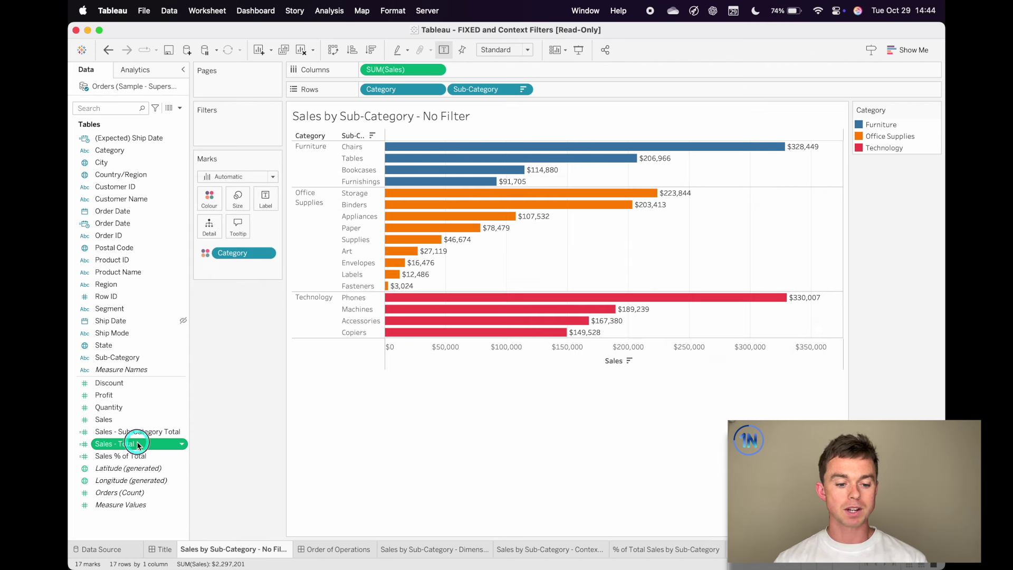
Add Sales - Total to Rows as a discrete field between Category and Sub-Category
mouse_move(137, 445)
mouse_down()
mouse_move(606, 61)
mouse_move(622, 87)
mouse_up()
right_click(580, 88)
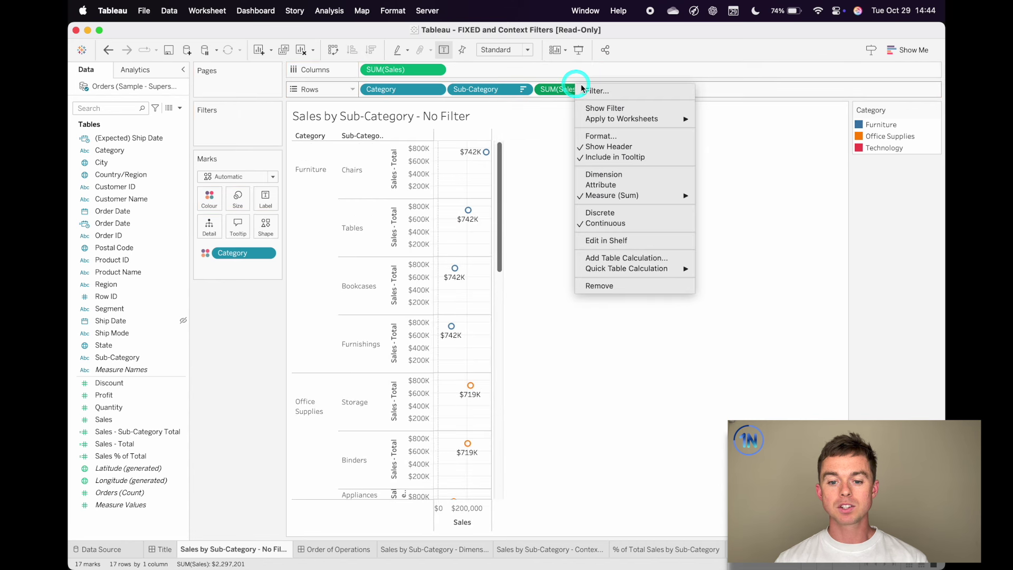
click(600, 212)
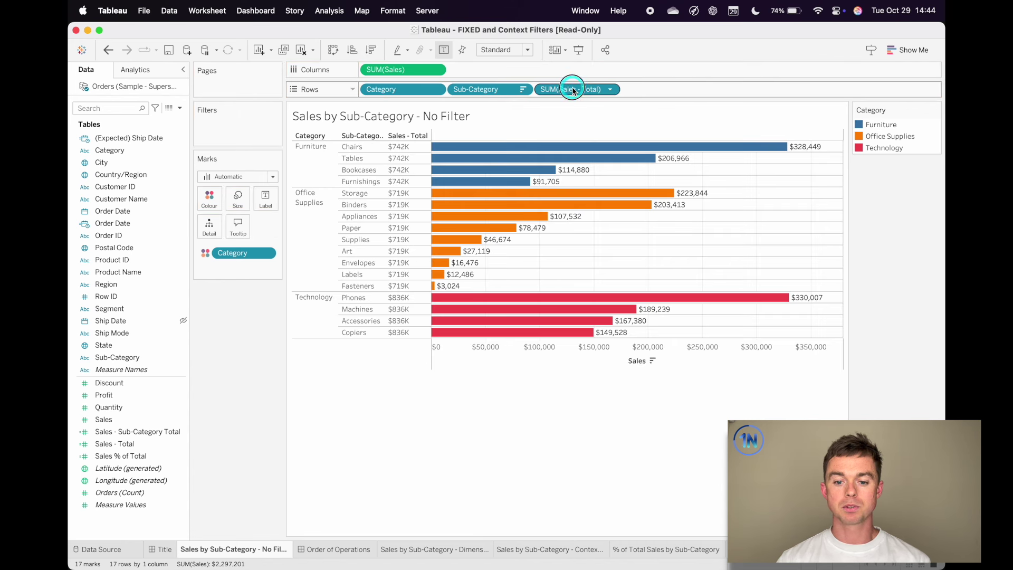
drag(572, 90, 446, 90)
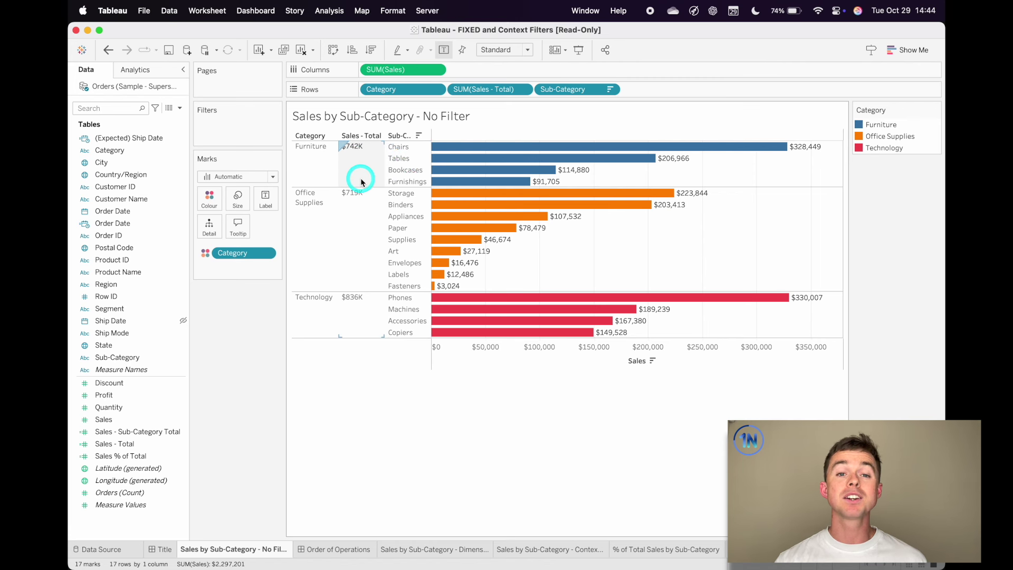
View the diagram on the Order of Operations dashboard, then open the Sales by Sub-Category - Dimension Filter sheet
click(340, 550)
click(824, 236)
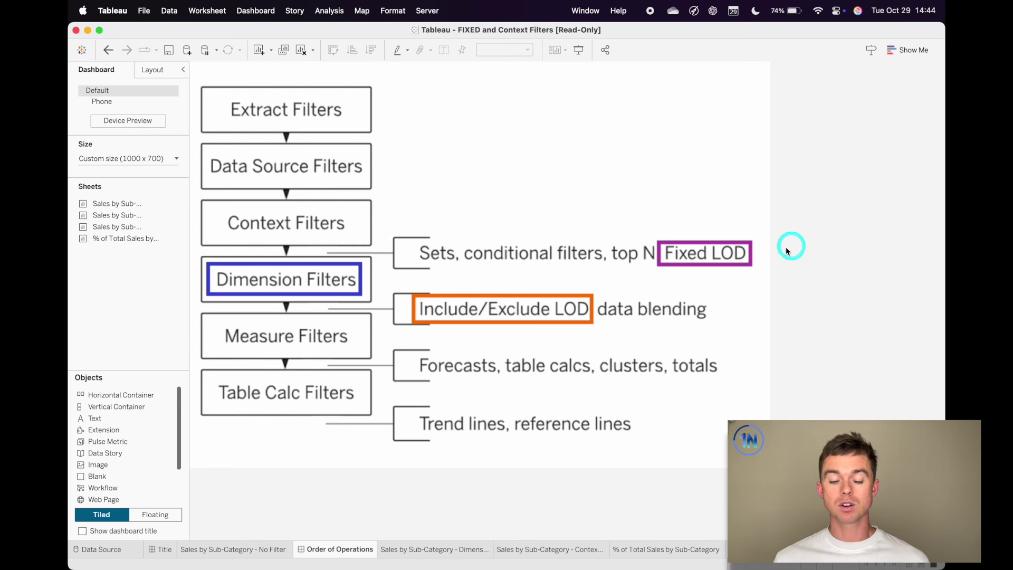
click(754, 247)
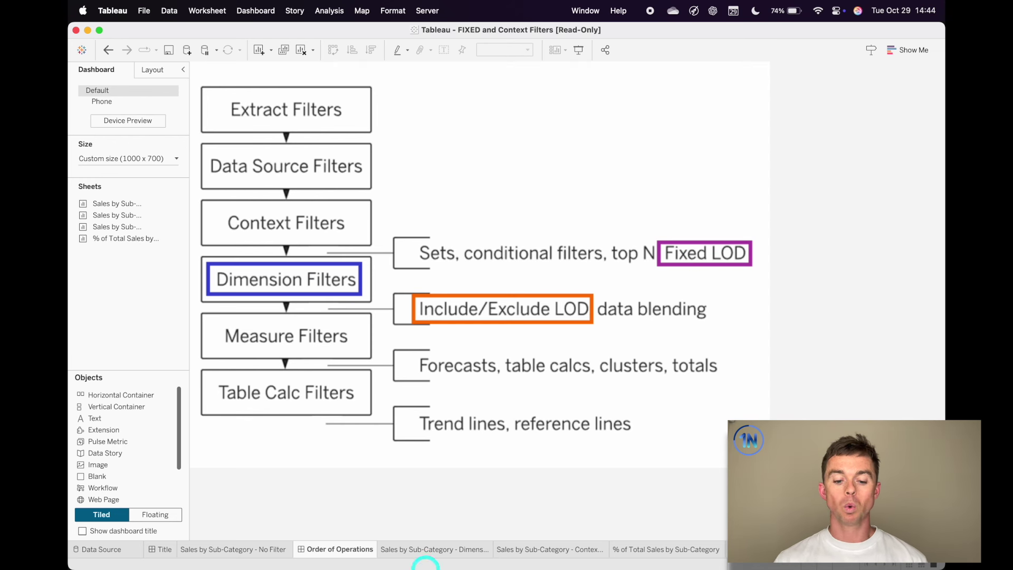
click(443, 550)
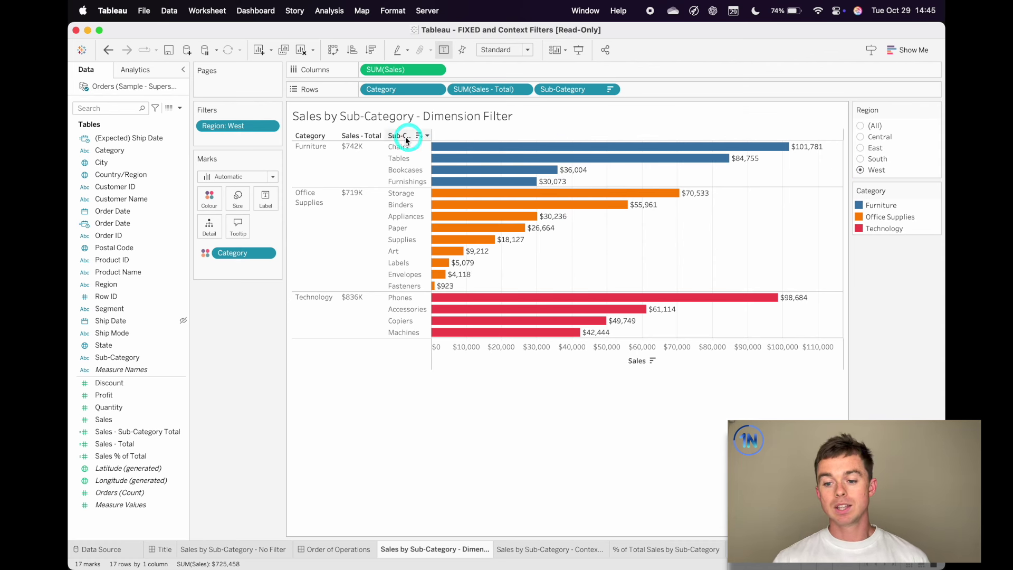
Highlight the Furniture total and switch Region between East, Central, and South, ending on West
click(351, 150)
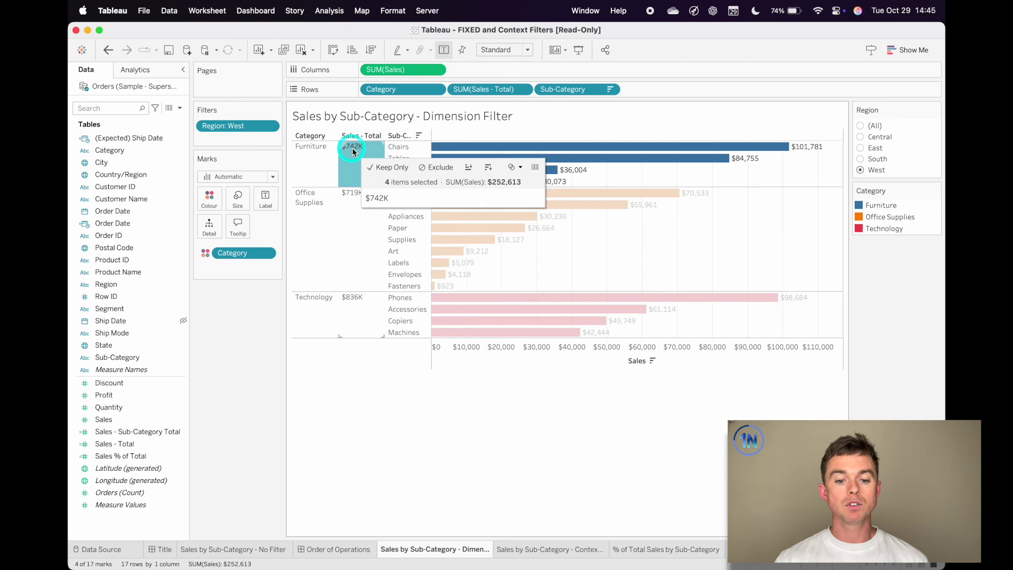
click(861, 148)
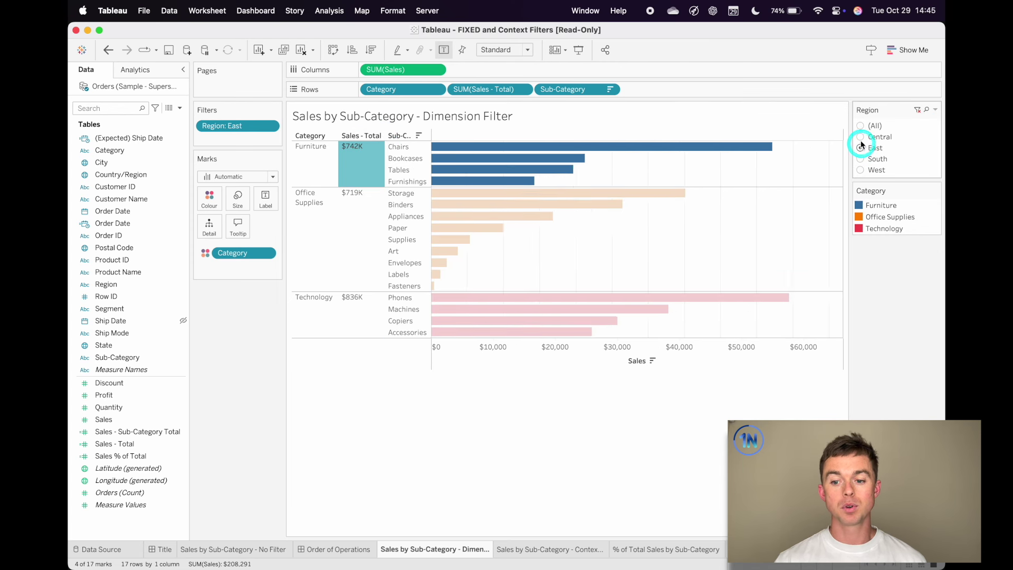
click(861, 137)
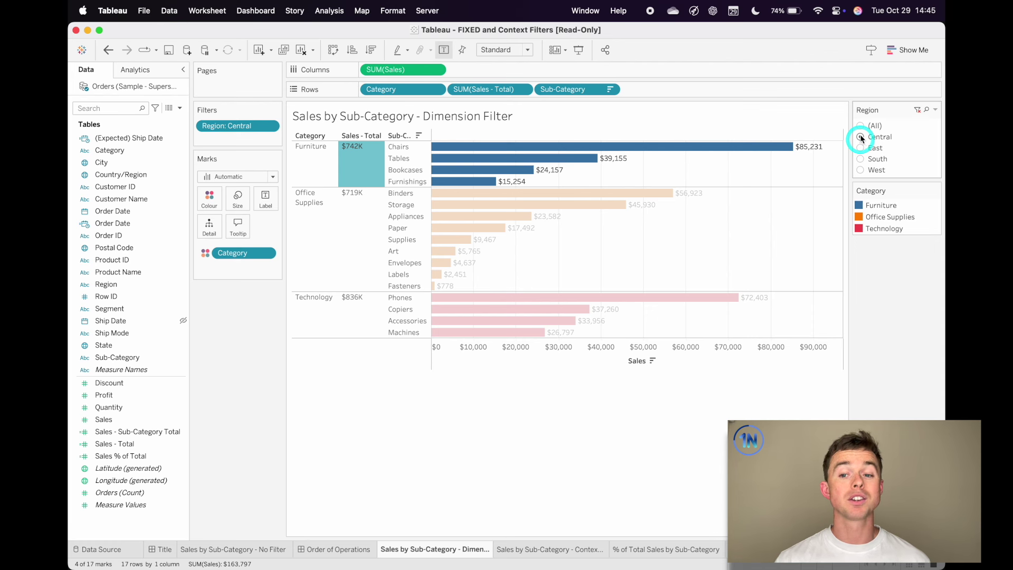
click(861, 169)
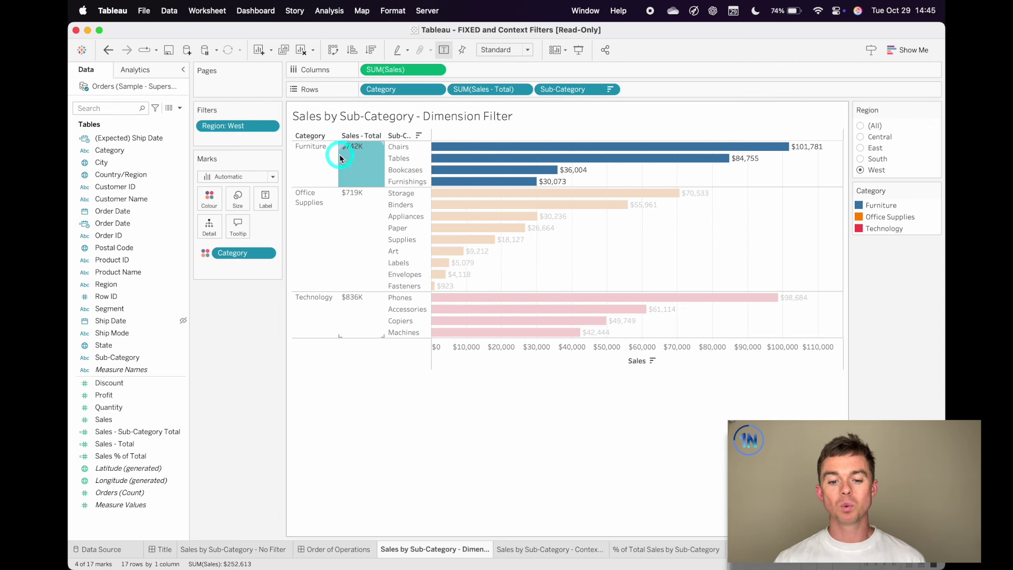
click(235, 317)
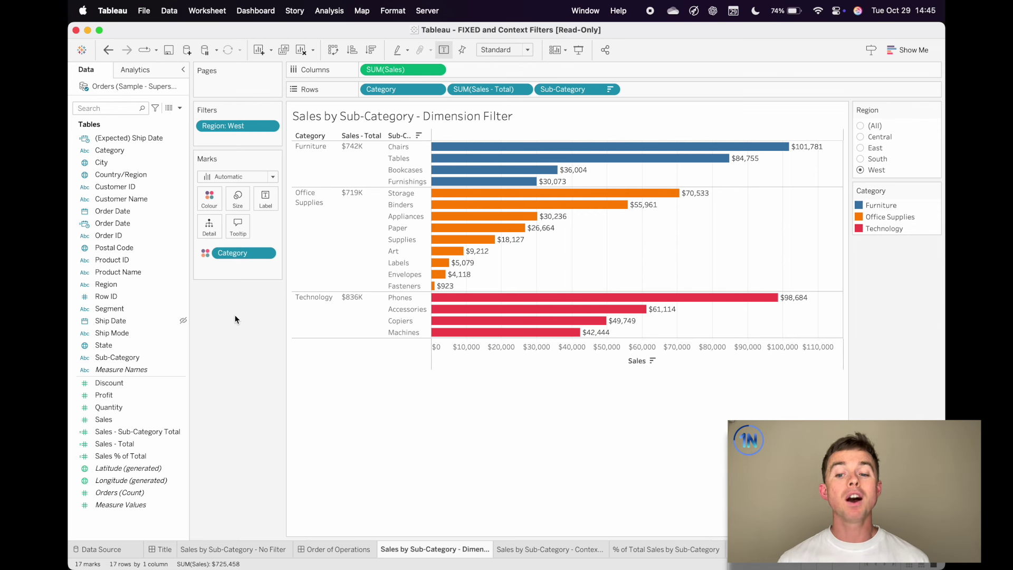
click(876, 174)
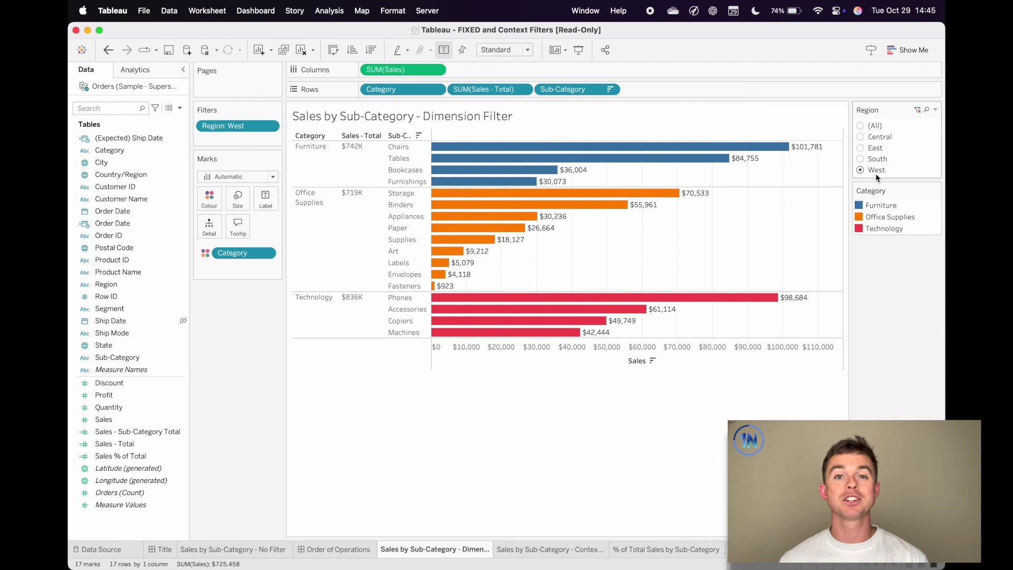
click(861, 159)
click(861, 149)
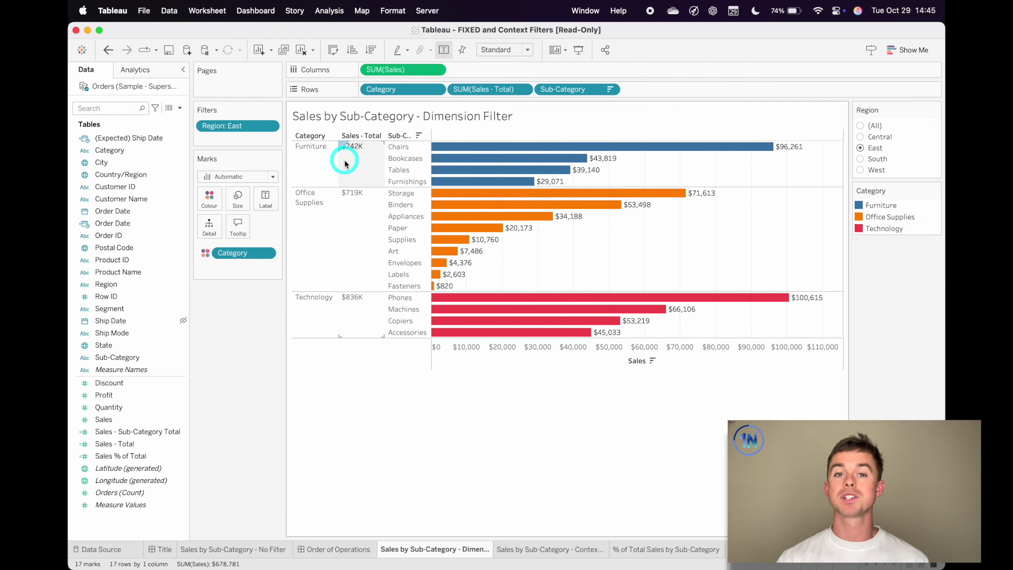
click(861, 170)
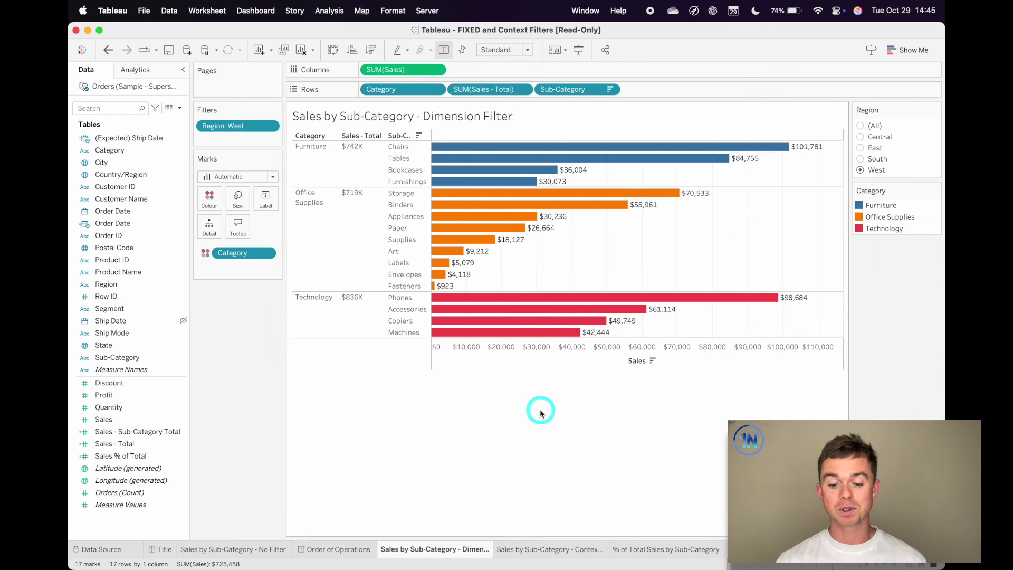
Show the Order of Operations dashboard and mark up the diagram placing Fixed LOD before Dimension Filters
click(338, 549)
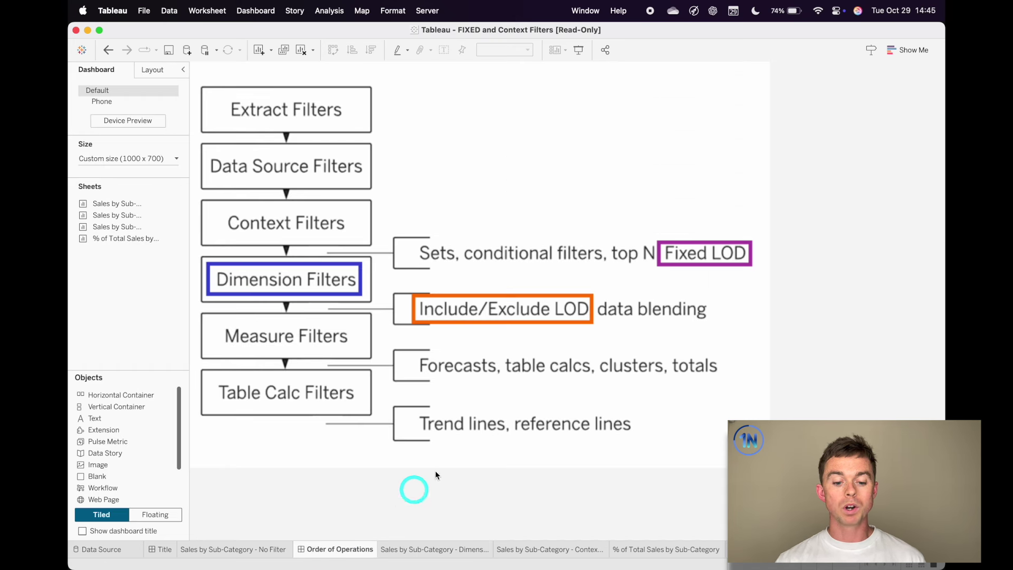
key(ctrl+shift+a)
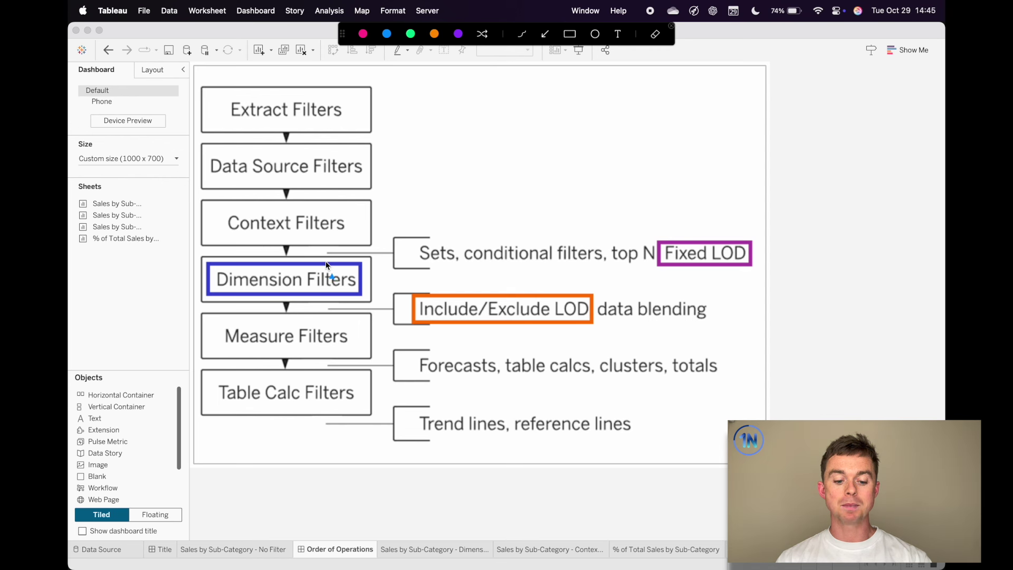
drag(319, 270, 319, 218)
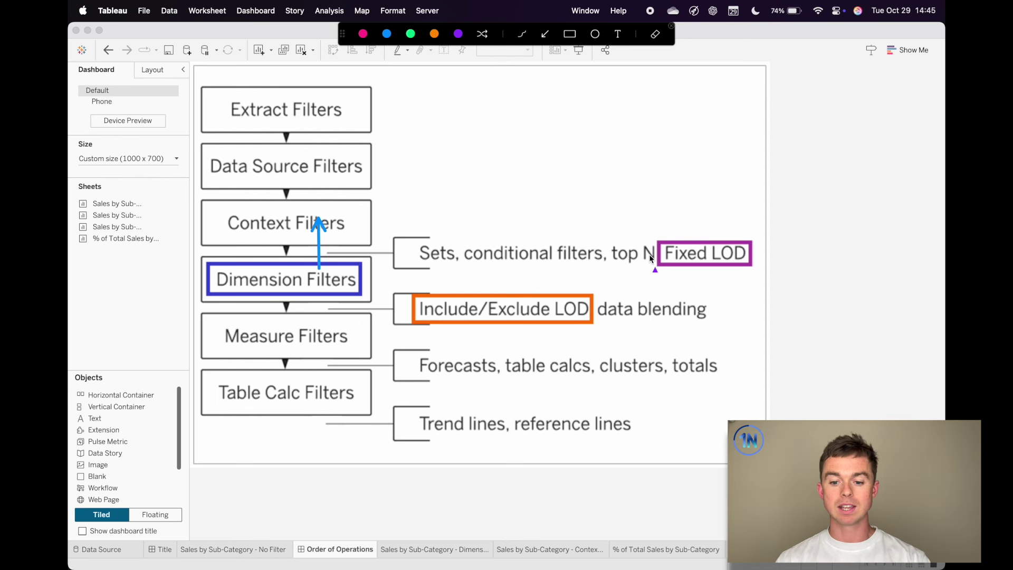
drag(653, 256, 338, 255)
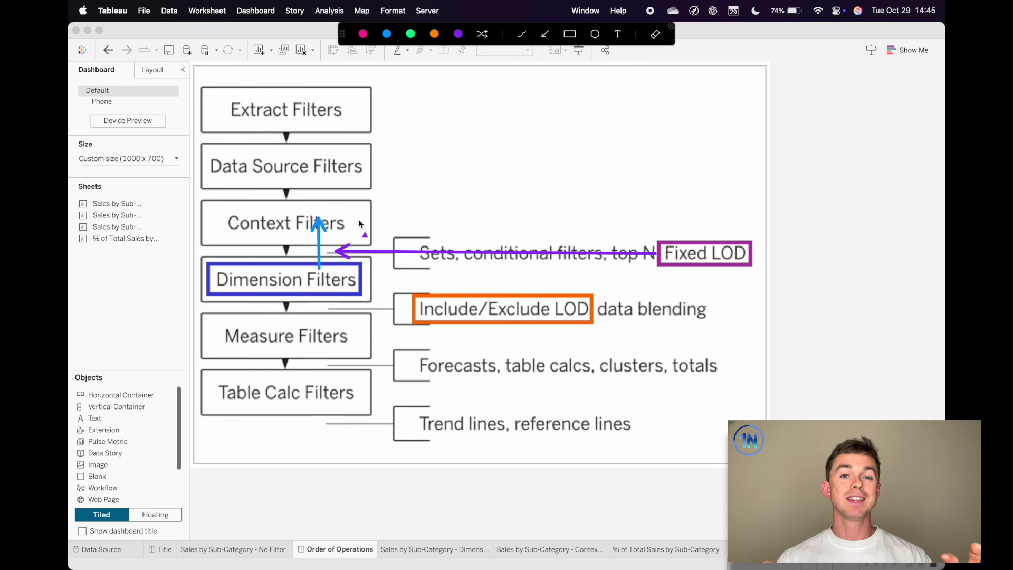
key(Escape)
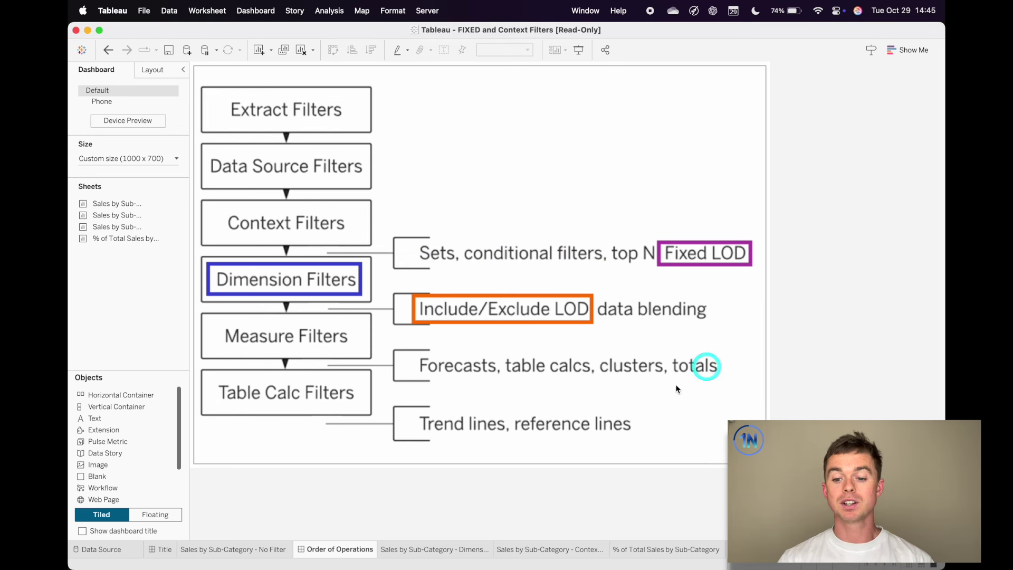
On the Dimension Filter sheet, add the Region filter to context
click(549, 549)
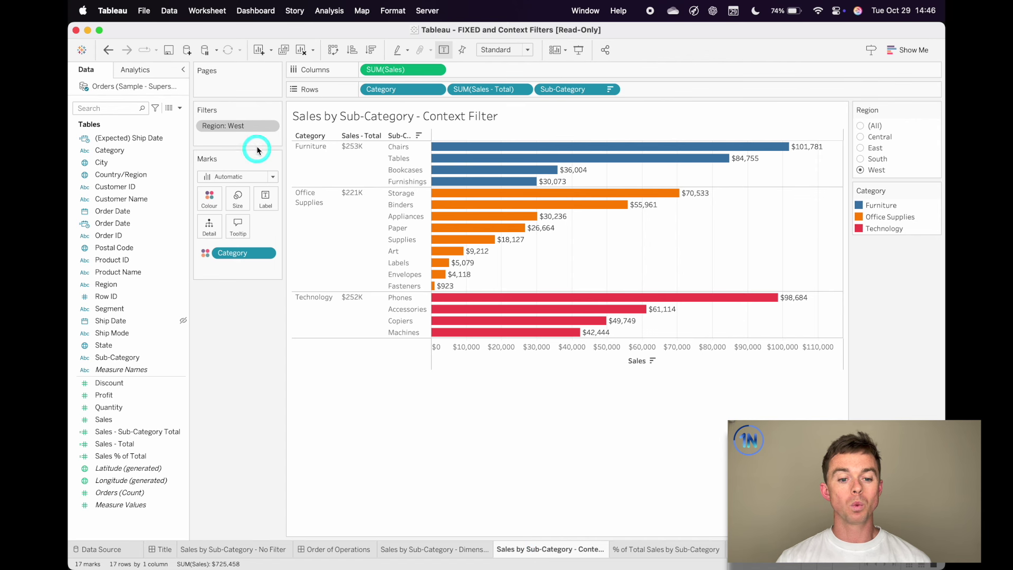
click(412, 550)
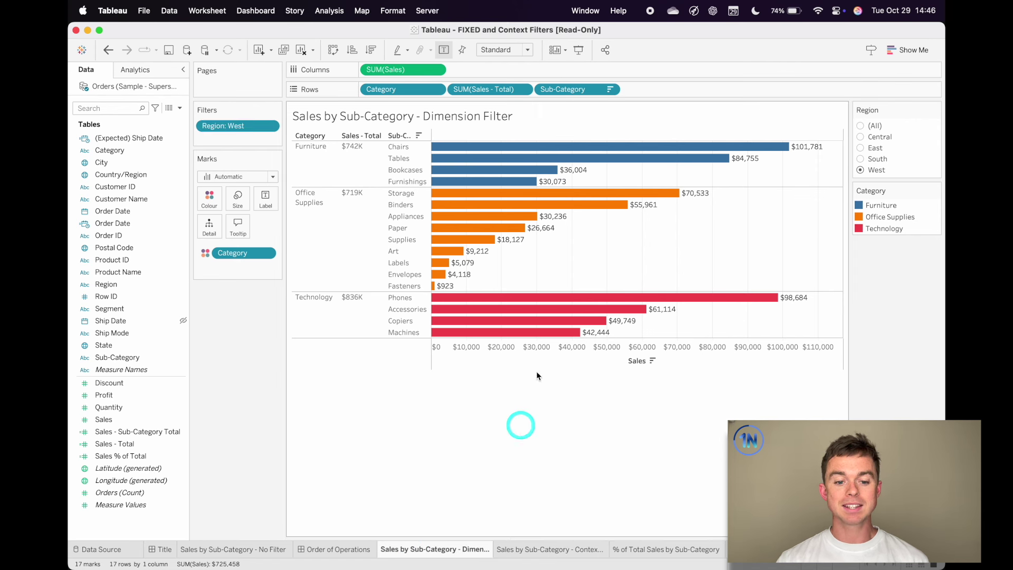
right_click(248, 130)
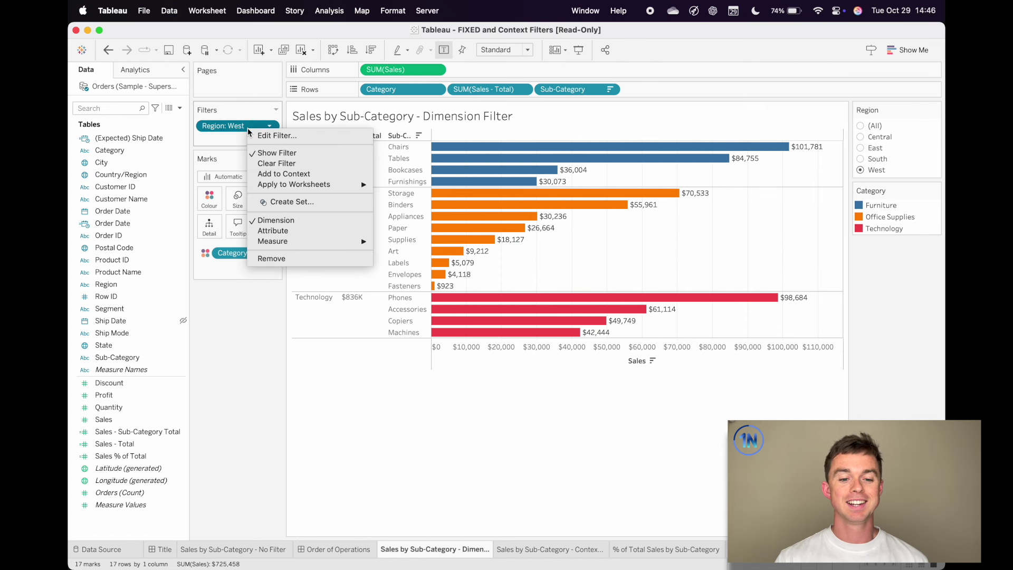
click(324, 174)
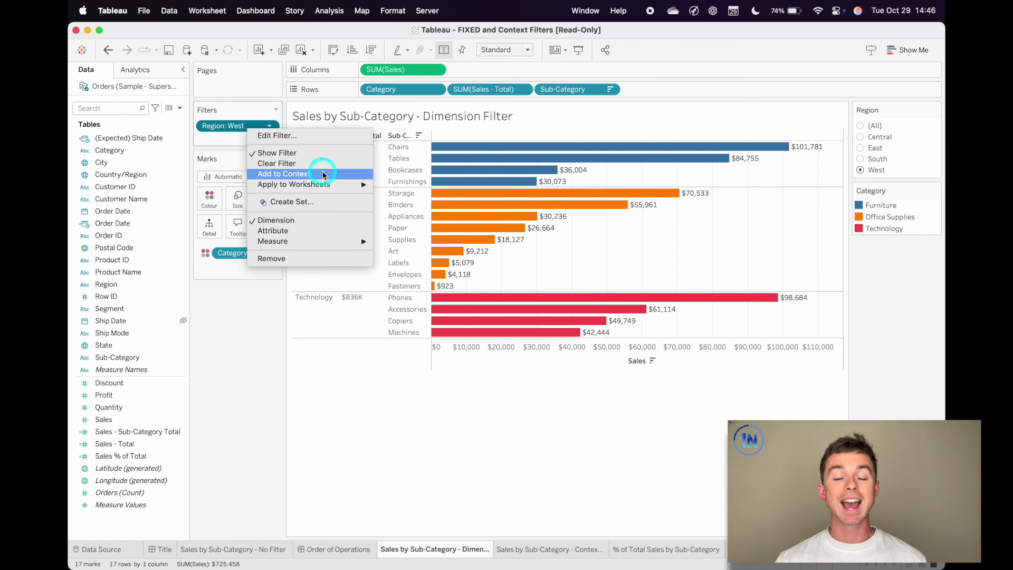
click(320, 176)
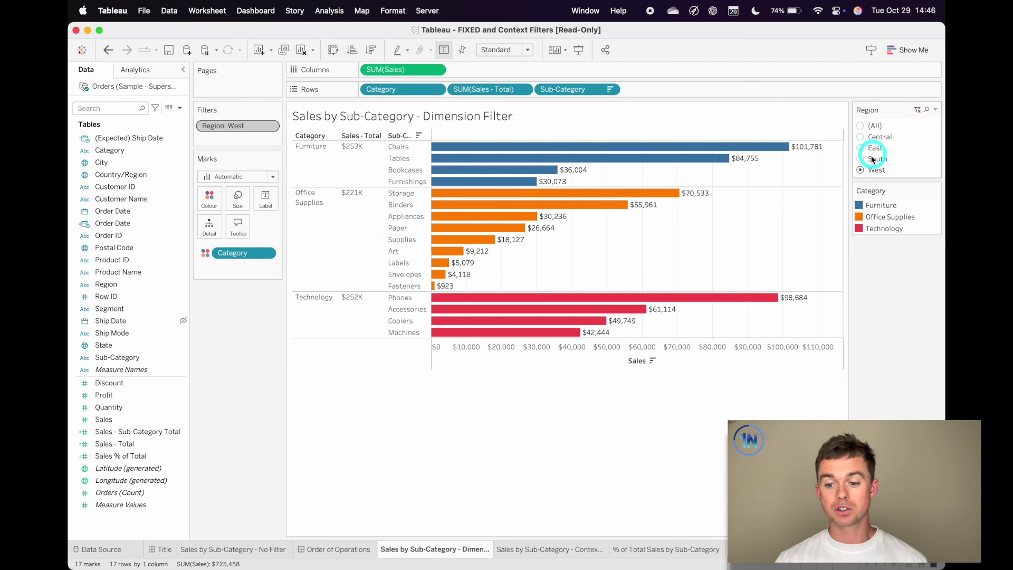
Switch Region through South, East and Central, then set it to (All)
click(861, 159)
click(861, 148)
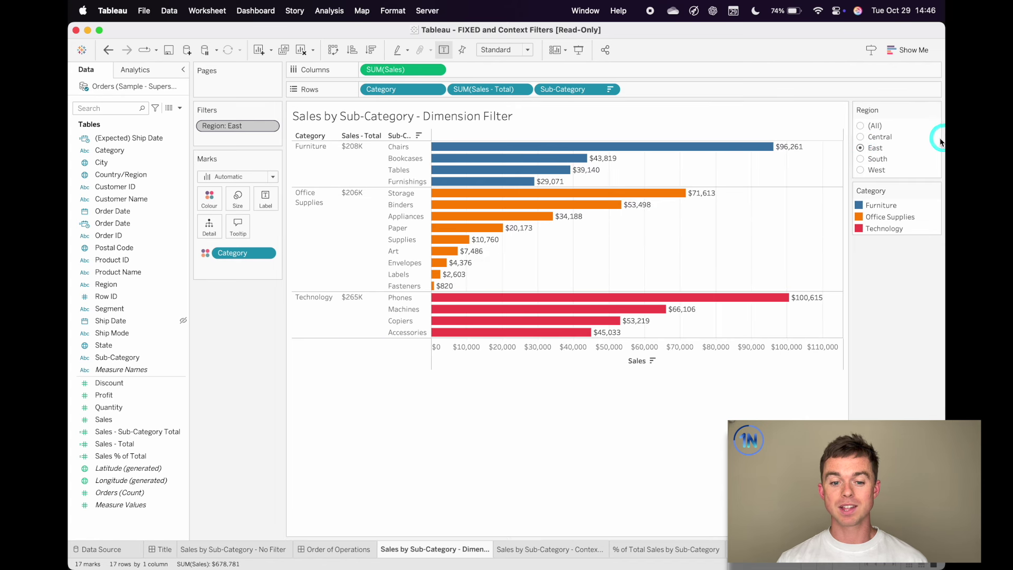
click(860, 137)
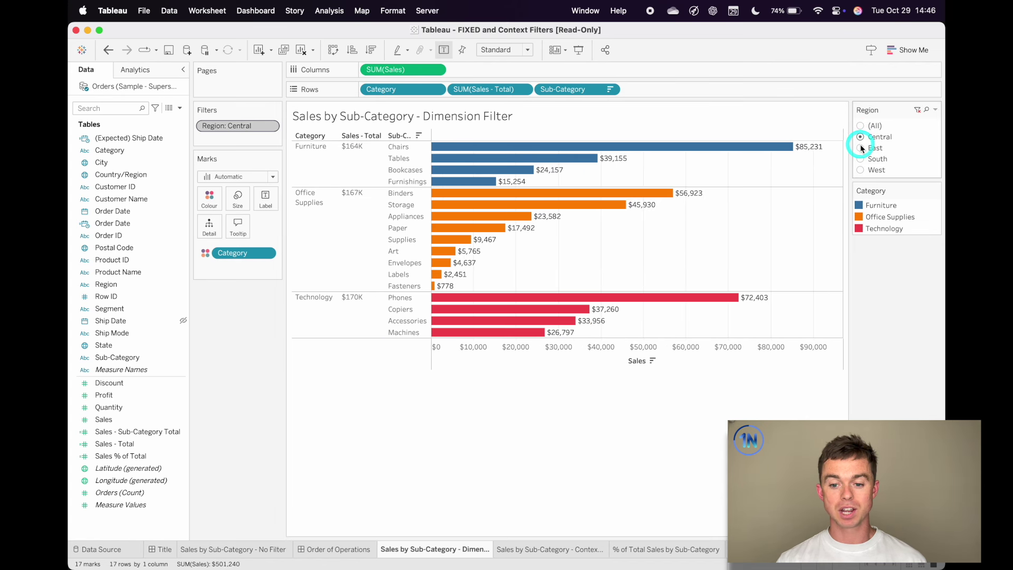
click(861, 148)
click(861, 159)
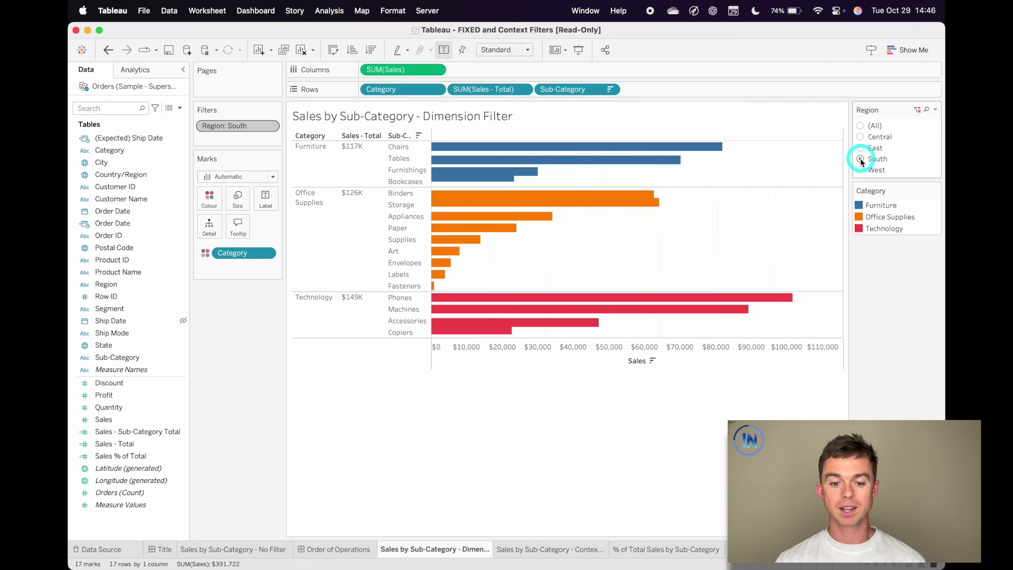
click(860, 126)
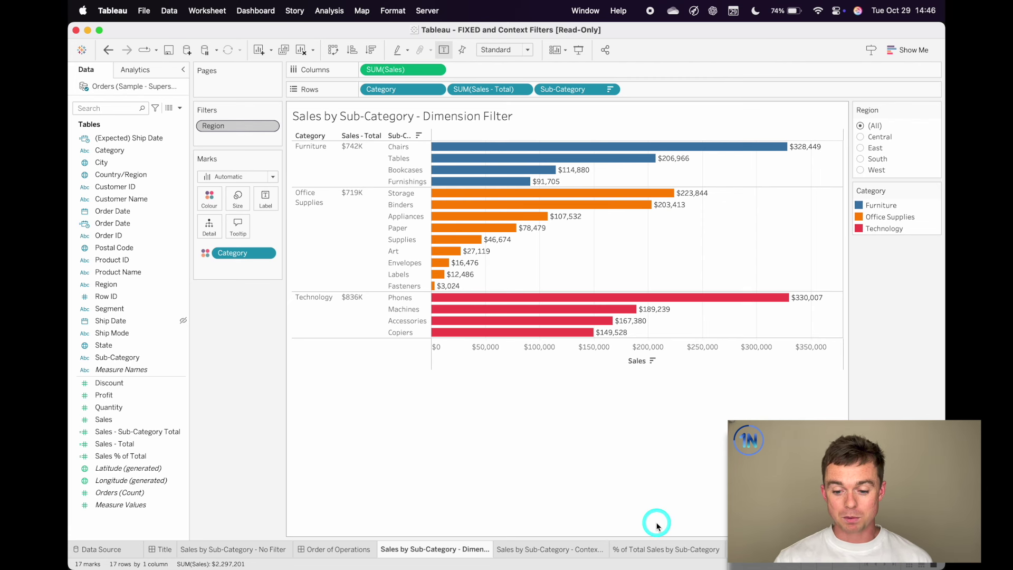
click(335, 549)
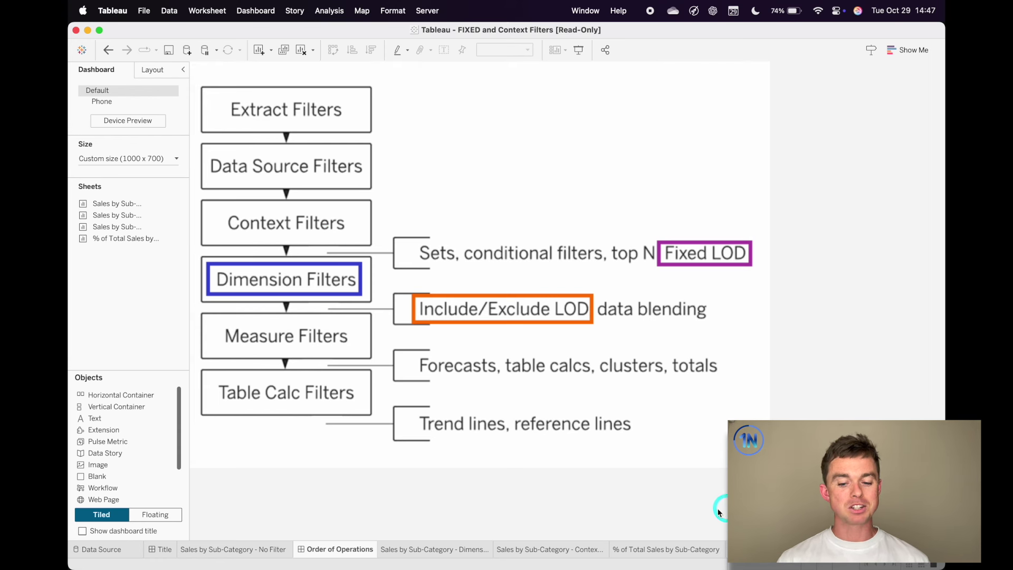
Switch to the % of Total Sales by Sub-Category sheet filtered to 2020
click(667, 552)
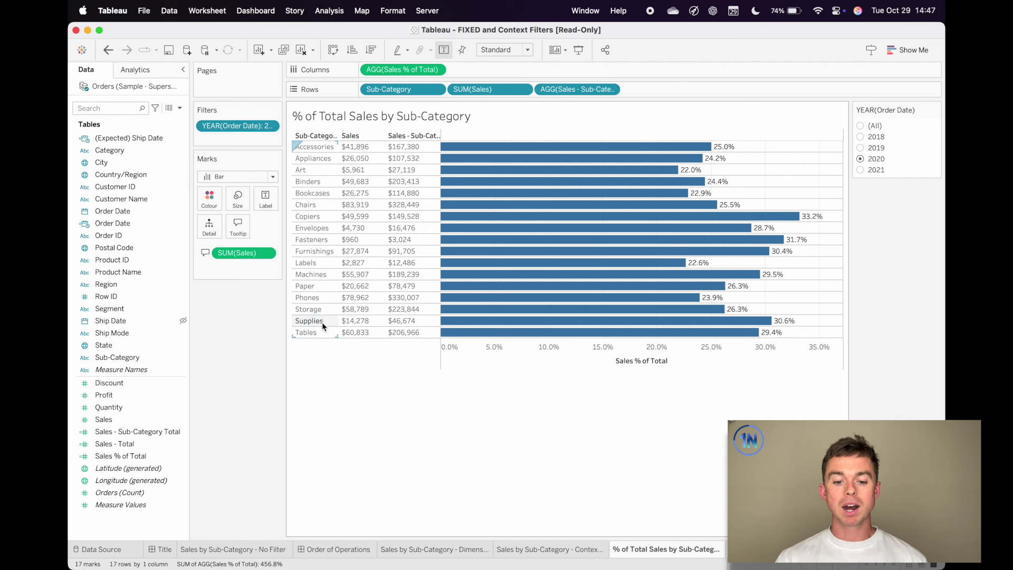
Open the Sales % of Total calculation for editing from the Data pane
click(465, 429)
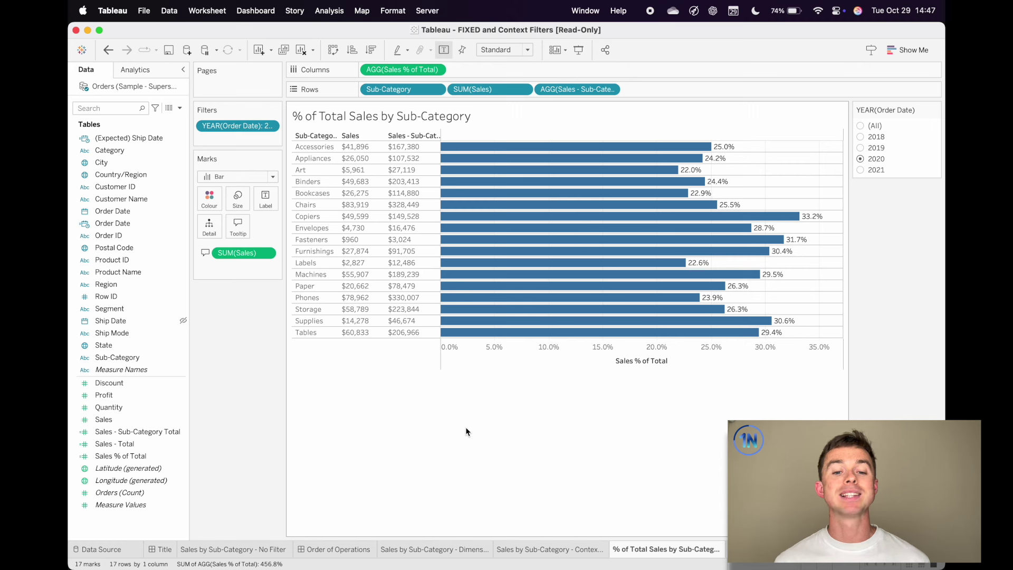
click(408, 70)
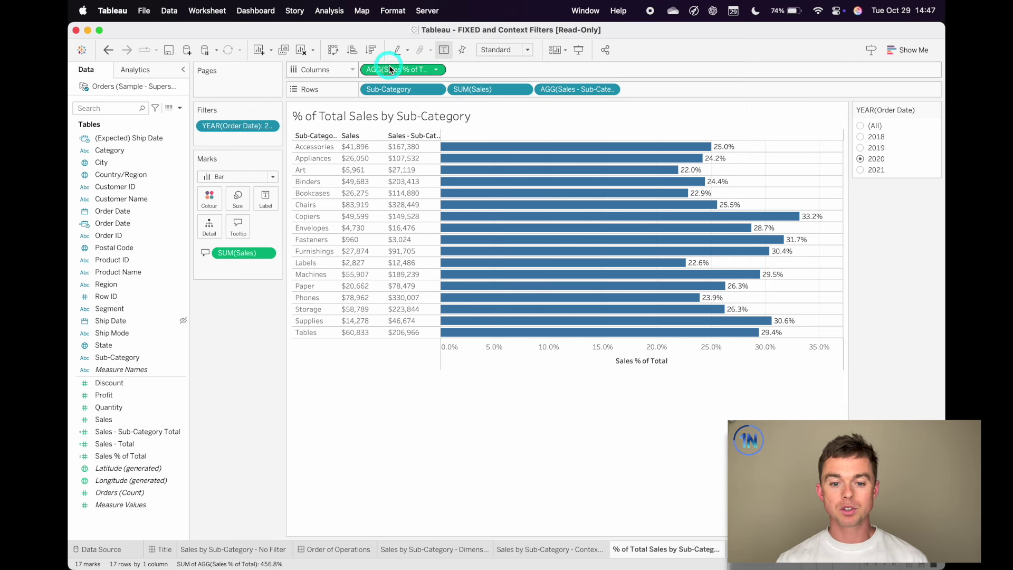
click(173, 433)
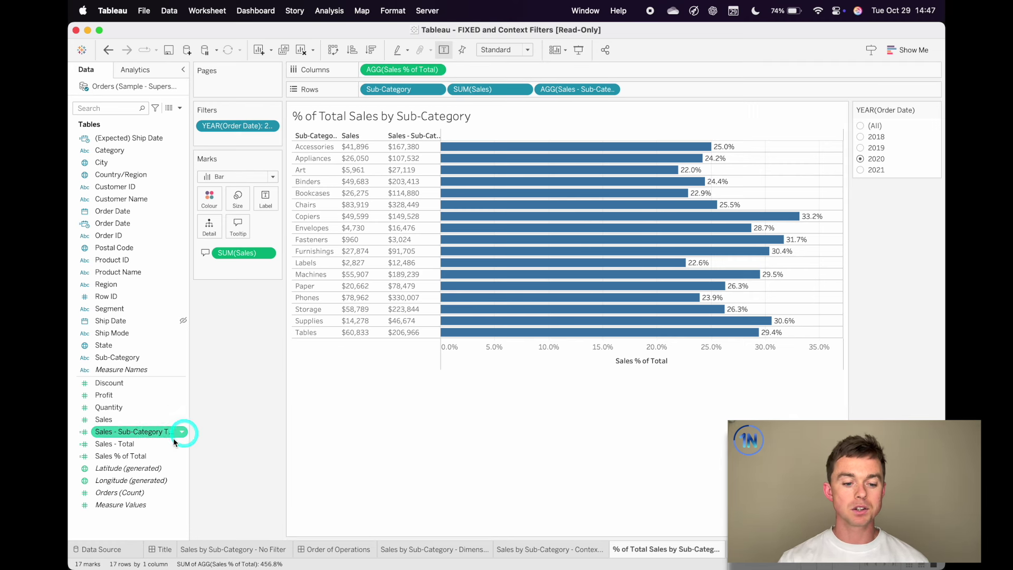
click(135, 459)
right_click(135, 458)
click(158, 272)
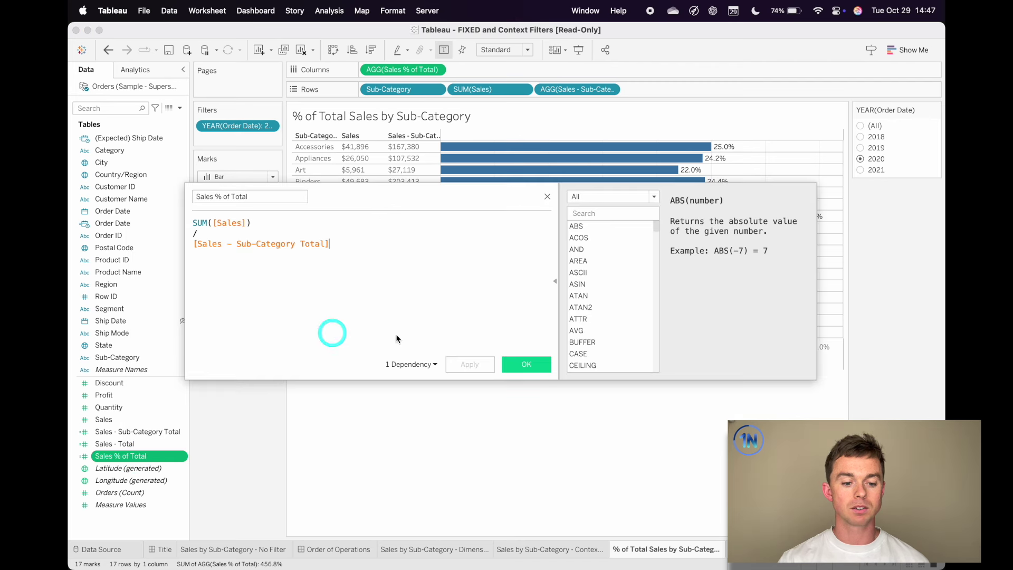
Move the editor down and inspect the Sales and Sales - Sub-Category Total references in the formula
drag(482, 201, 430, 360)
click(283, 348)
click(313, 405)
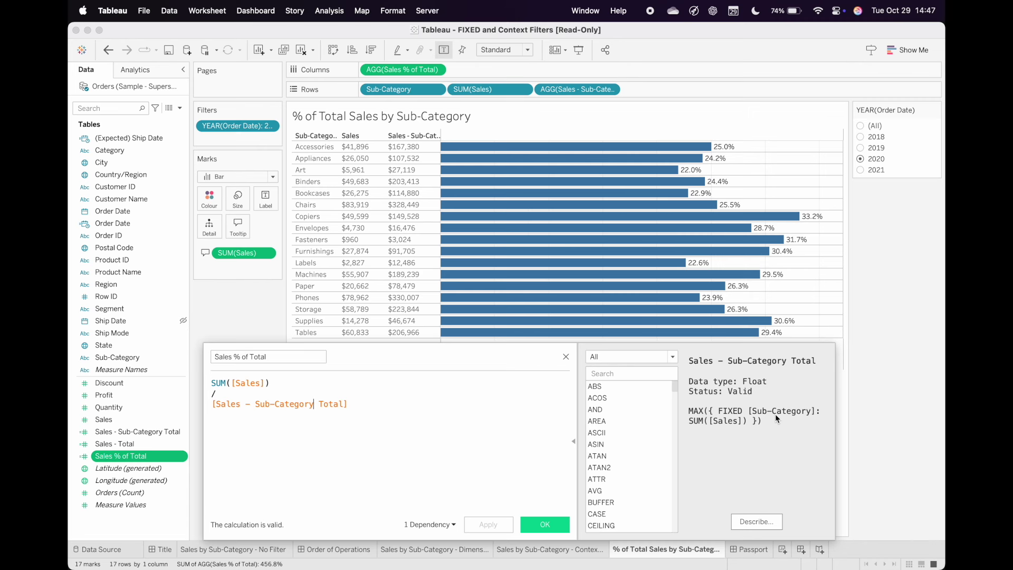
click(246, 383)
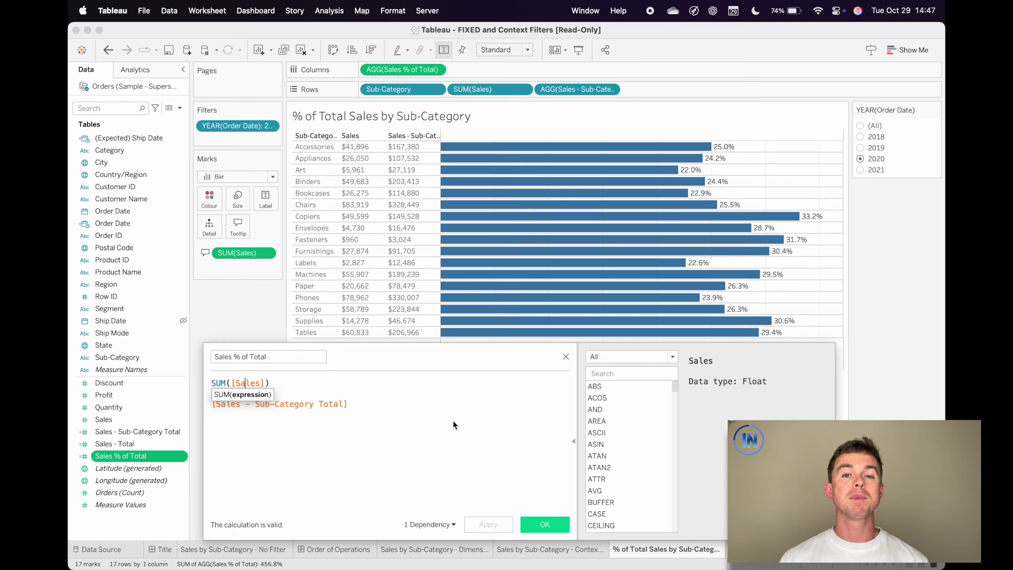
key(ctrl+alt+a)
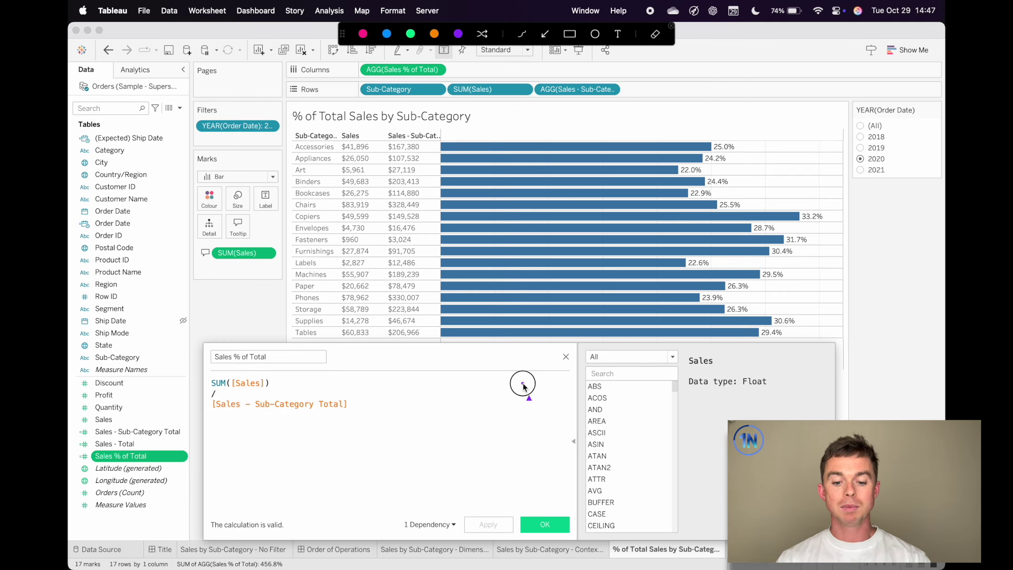
Annotate the formula with arrows at SUM([Sales]) and the Sales - Sub-Category Total denominator
drag(523, 385, 277, 386)
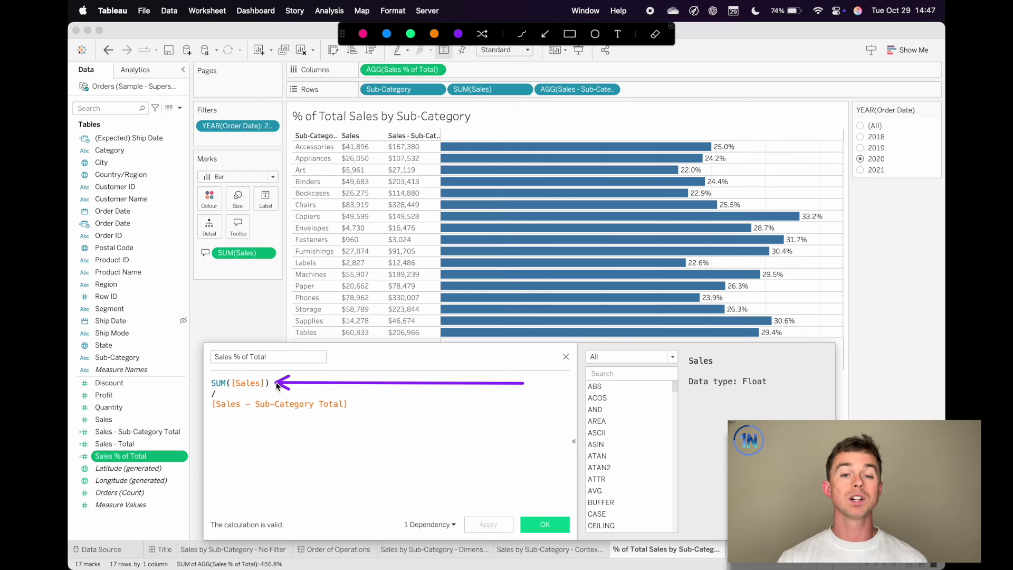
click(273, 402)
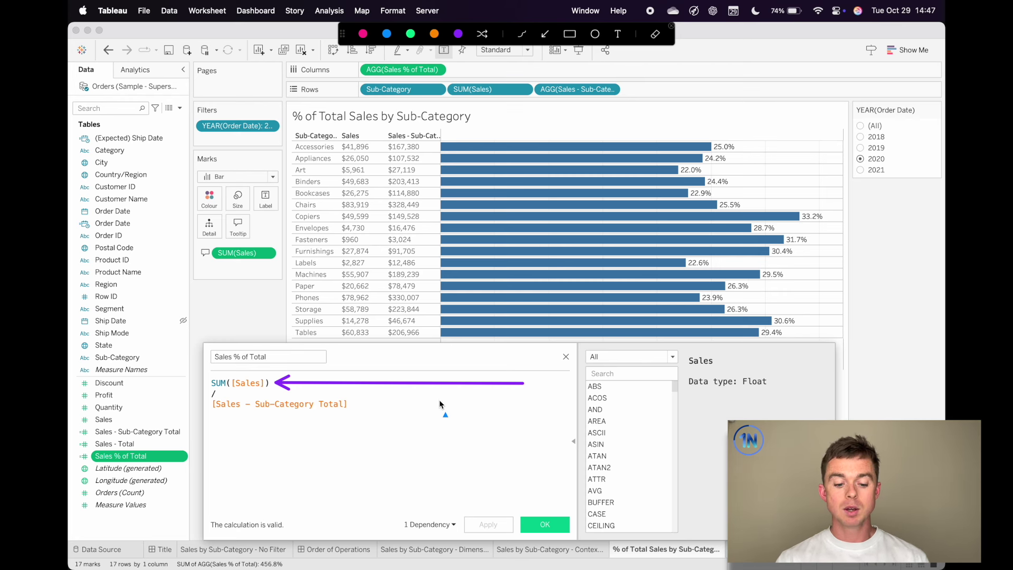
drag(457, 403, 352, 406)
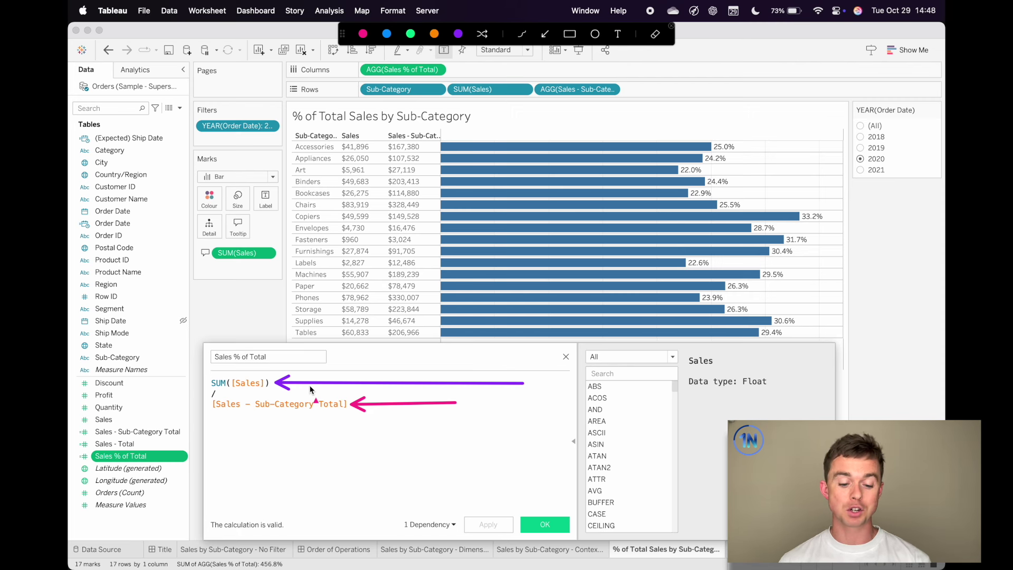
Close the editor and cycle YEAR(Order Date) through 2019, 2018 and 2020, ending on 2018
click(545, 524)
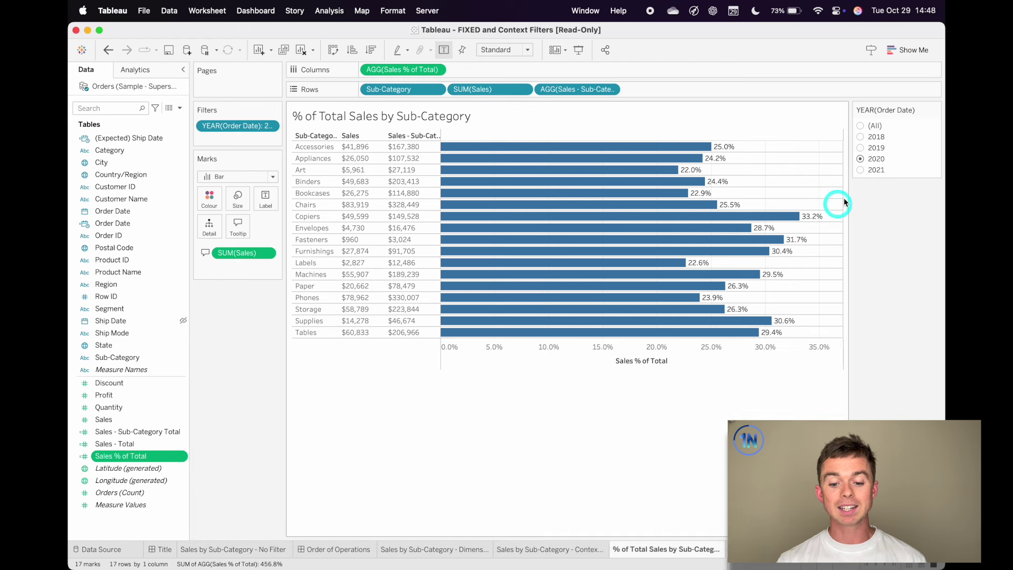
click(860, 147)
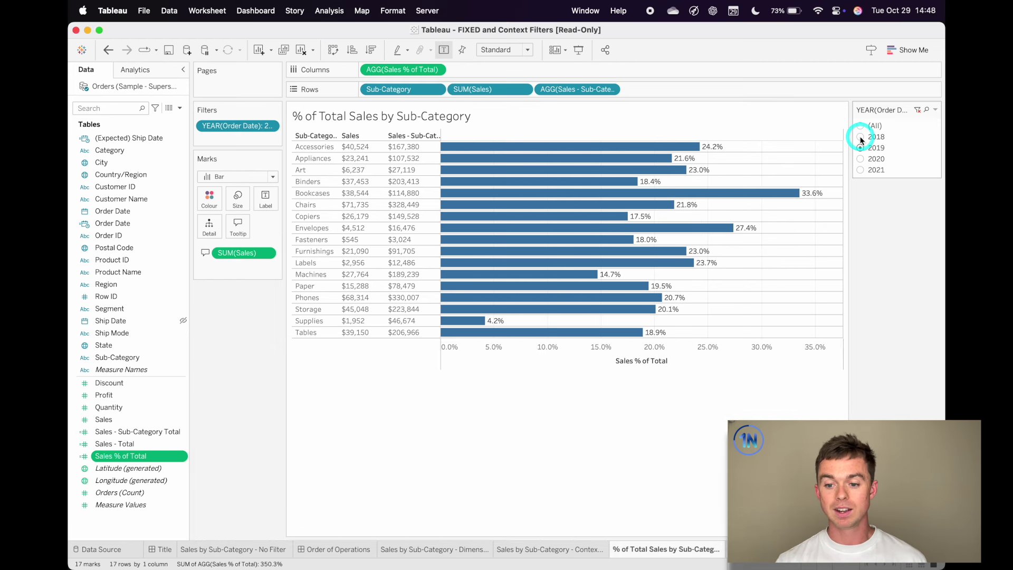
click(861, 137)
click(861, 159)
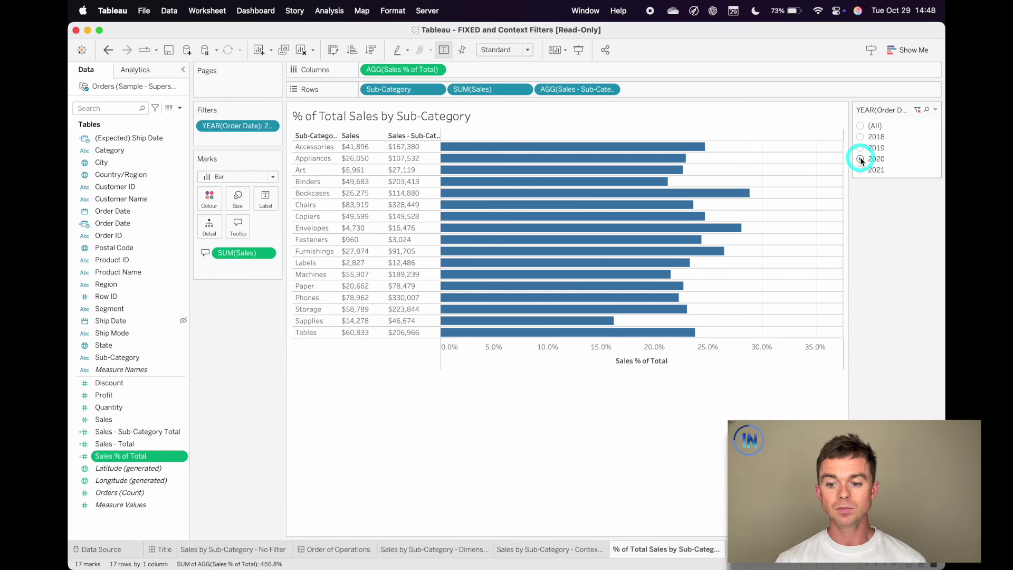
click(860, 138)
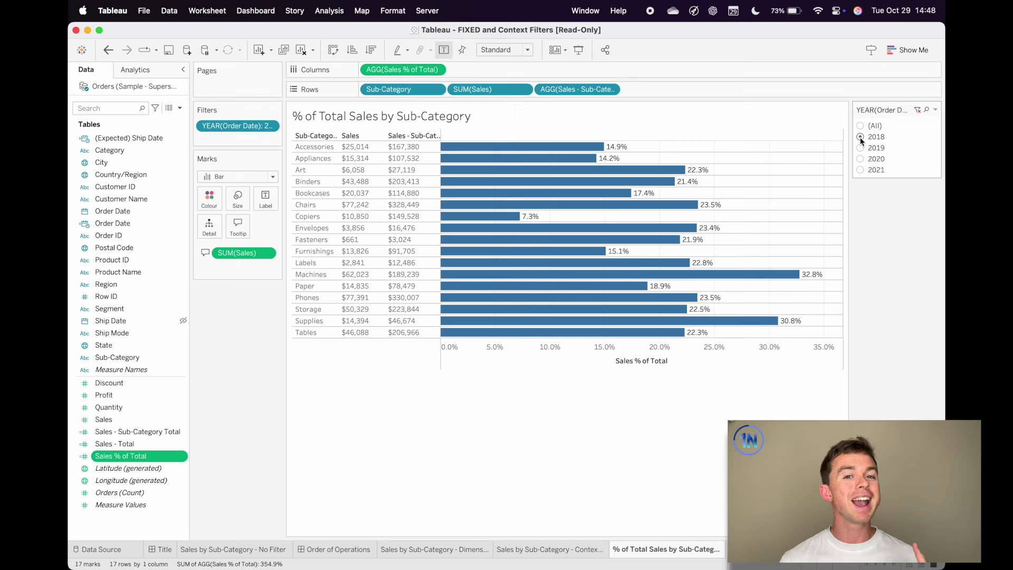
drag(403, 141, 405, 187)
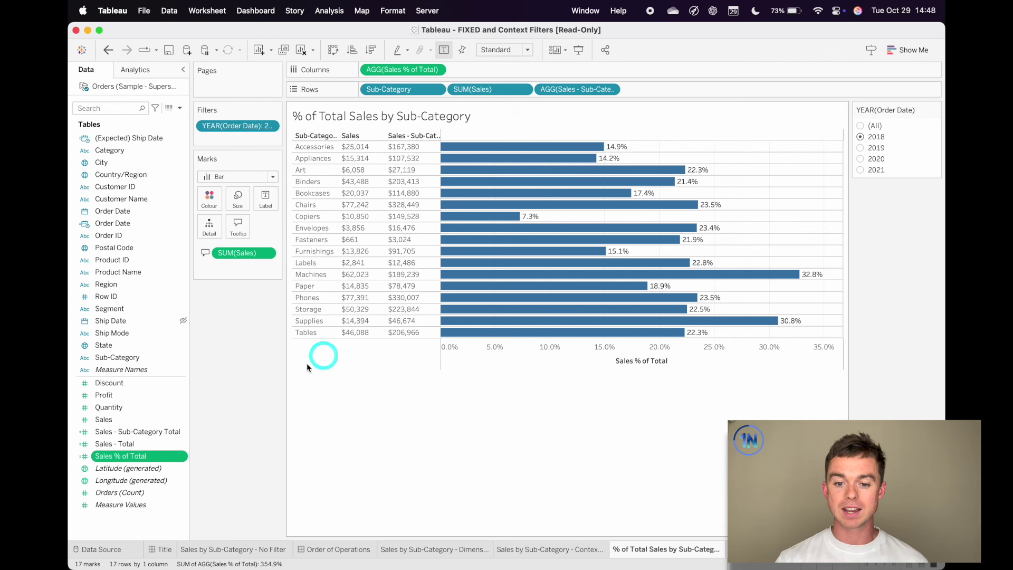
right_click(141, 432)
Inspect the FIXED expression in Sales - Sub-Category Total against the Accessories total value
click(198, 249)
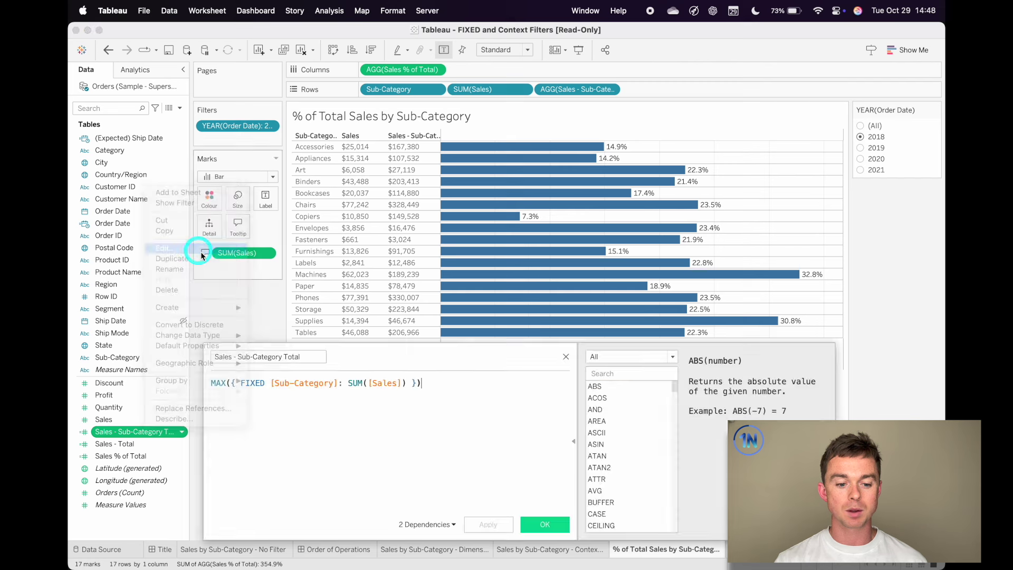
drag(237, 383, 445, 387)
click(447, 386)
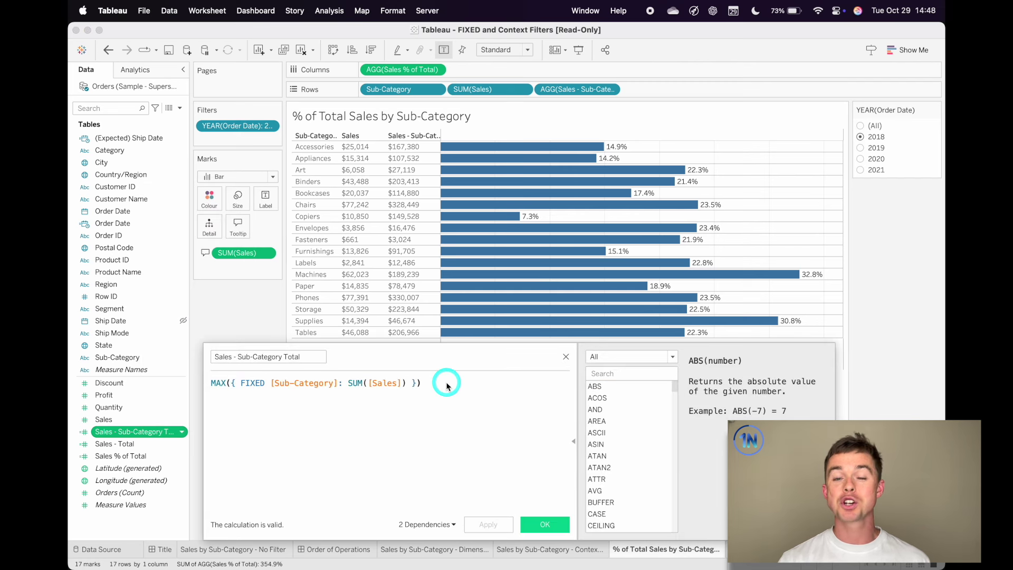
click(417, 149)
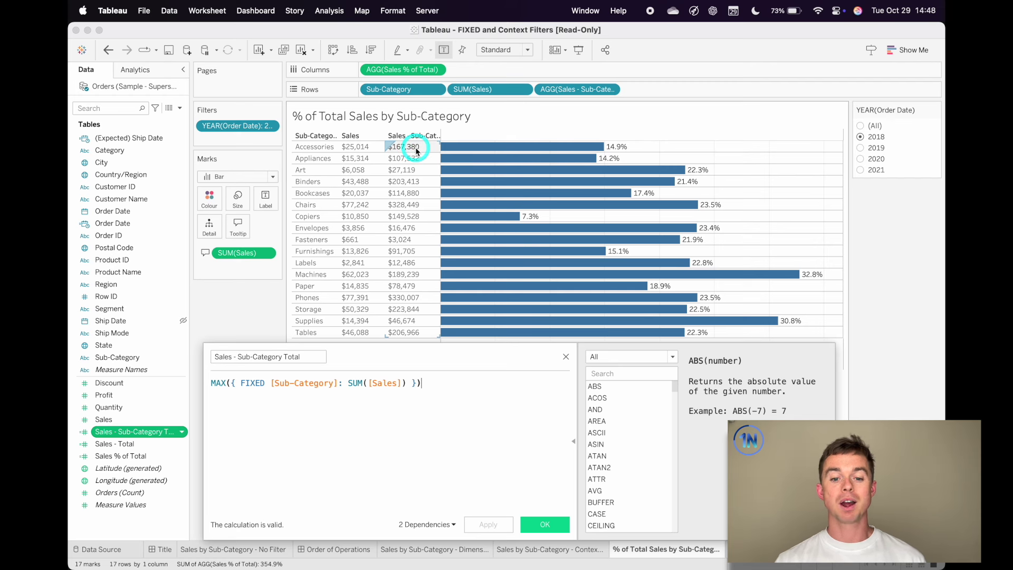
click(545, 524)
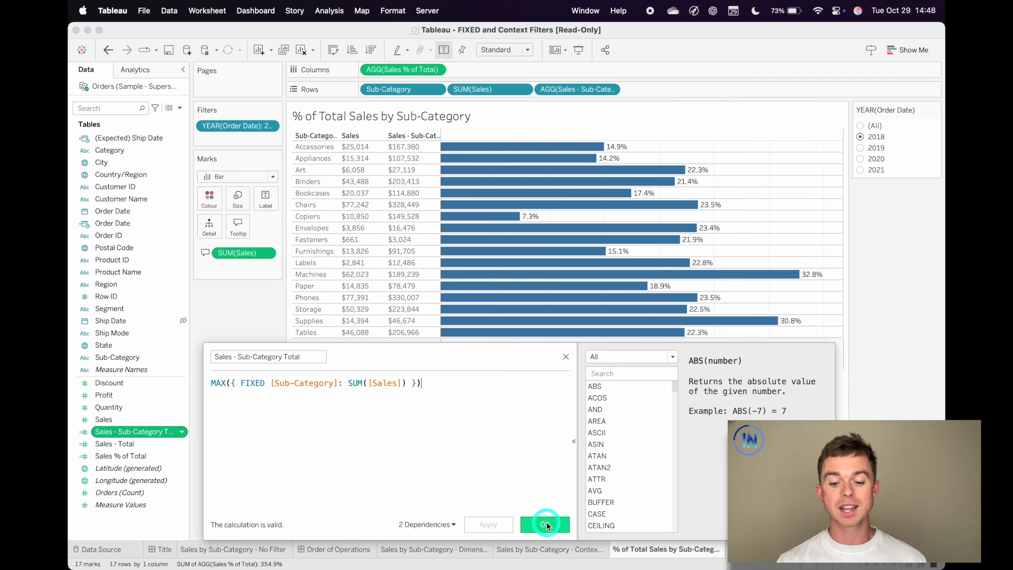
Set YEAR(Order Date) to 2019, try 2020, and return to 2019
click(860, 148)
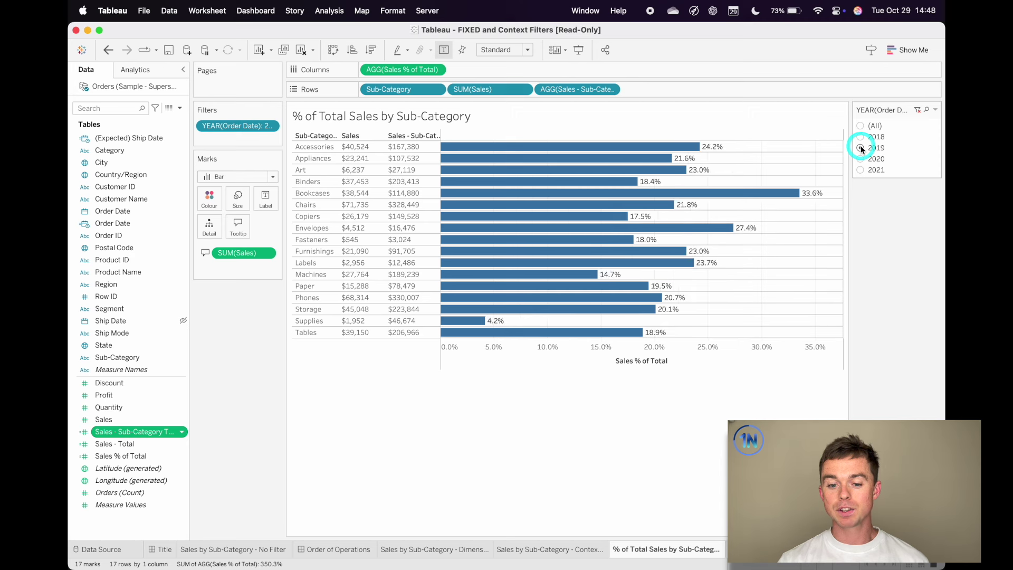
click(860, 157)
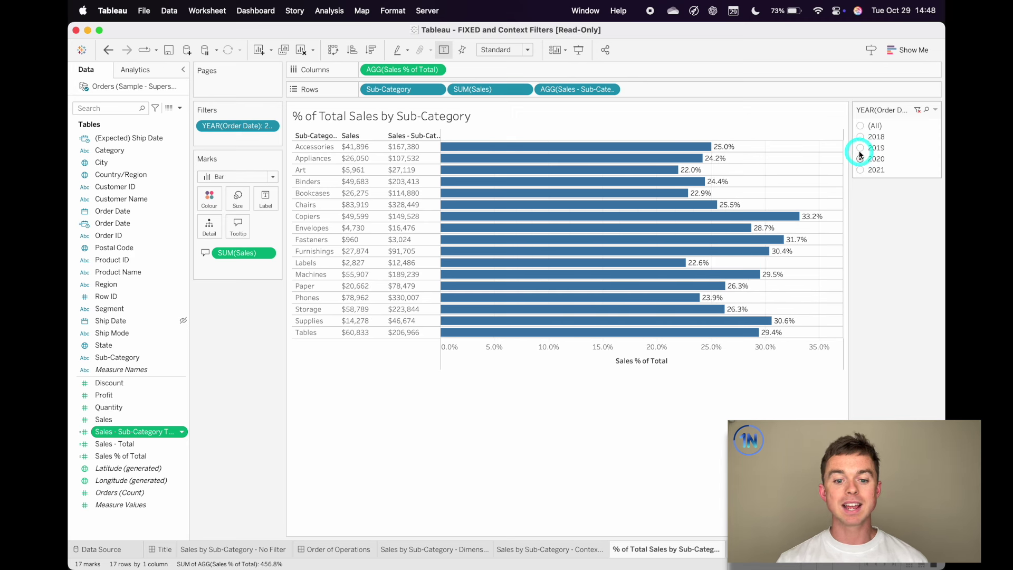
click(860, 149)
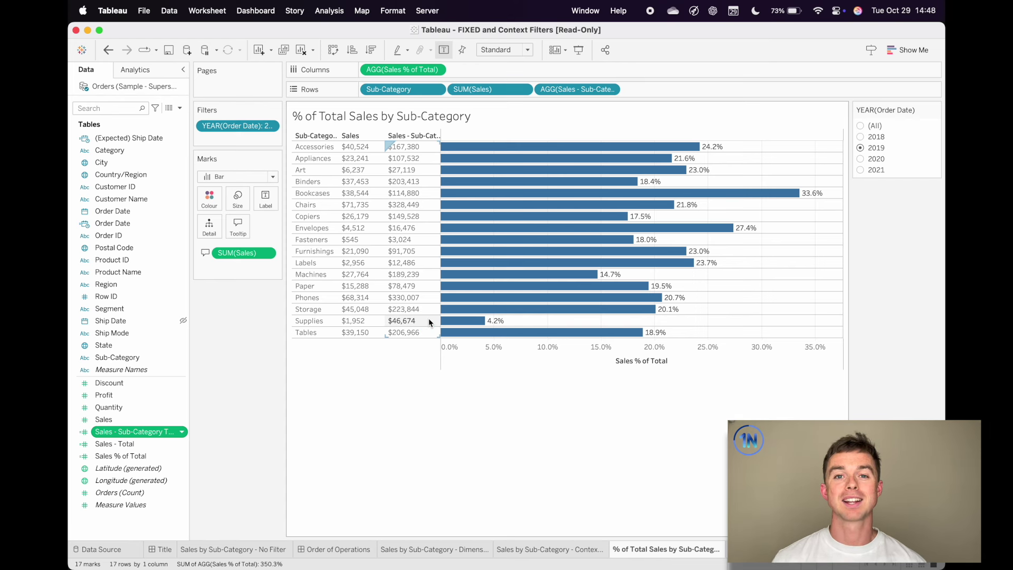
Show the Order of Operations diagram, highlighting Fixed LOD ahead of Dimension Filters
click(336, 547)
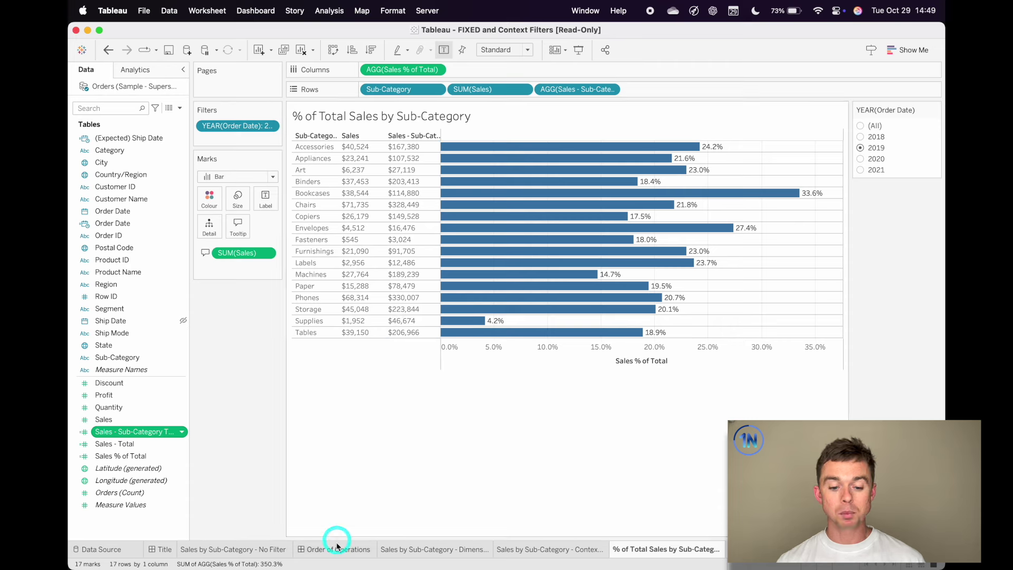
click(640, 209)
click(717, 253)
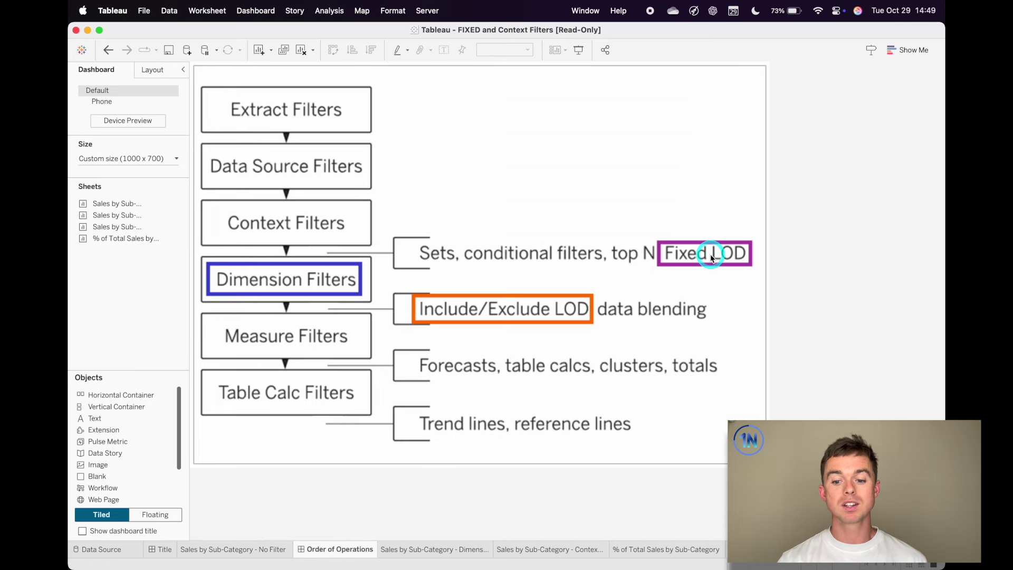
click(217, 299)
click(354, 271)
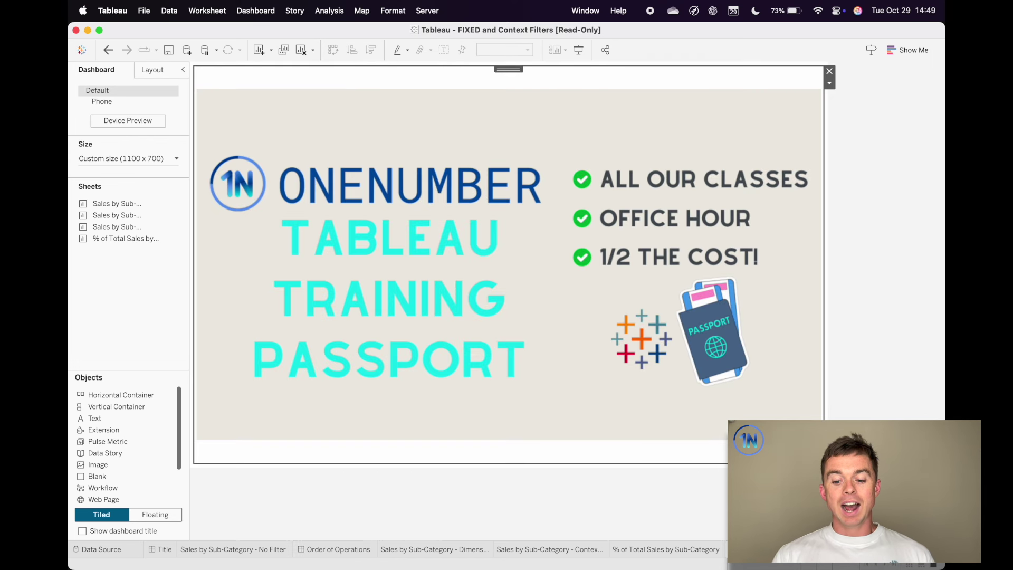
Display the OneNumber Tableau Training Passport promo dashboard
click(895, 285)
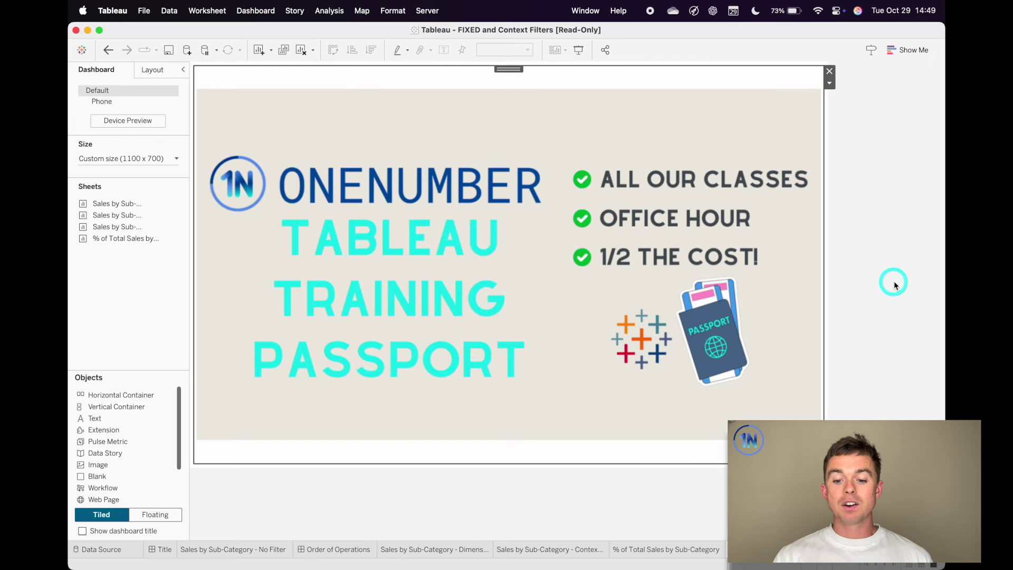